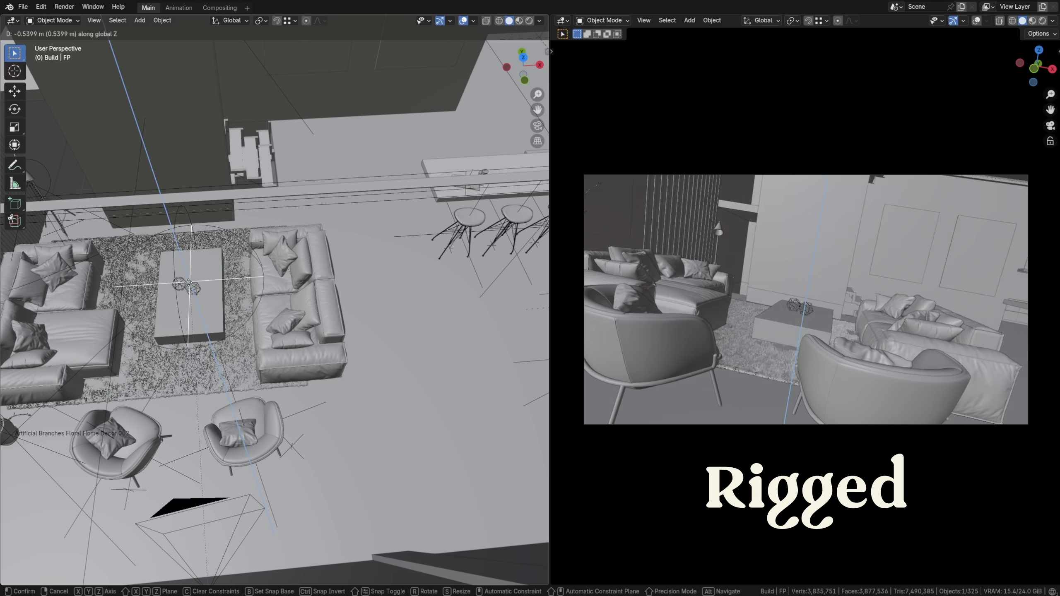
Select the camera and move it freely over the living room's coffee table and sofas.
left_click(205, 509)
key("g")
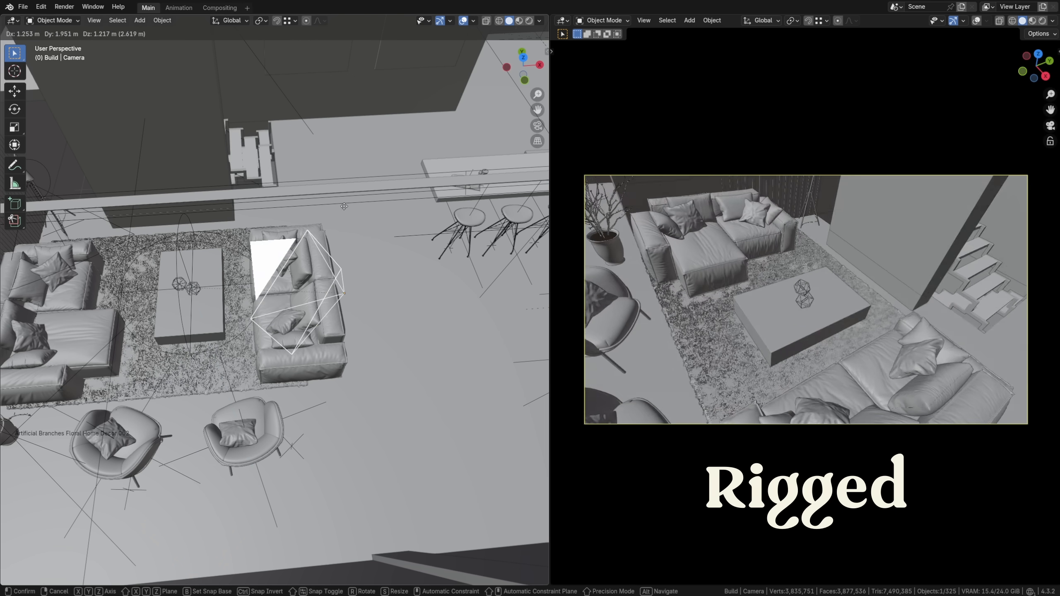
left_click(294, 257)
middle_click_drag(294, 257, 204, 161)
key("g")
left_click(225, 234)
Adjust the camera's height above the seating area by moving it along global Z.
middle_click_drag(226, 234, 400, 305)
key("g")
key("z")
left_click(418, 374)
Reposition the camera near the sofa and rotate it about the Z axis, leaving nothing selected.
key("g")
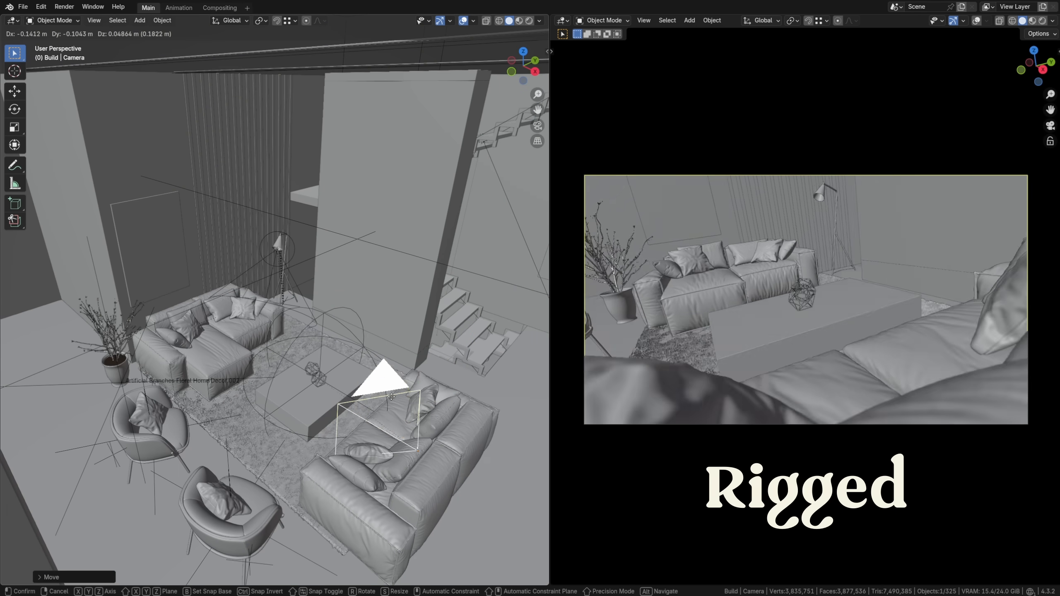
left_click(389, 365)
key("r")
key("z")
left_click(451, 417)
key("alt+a")
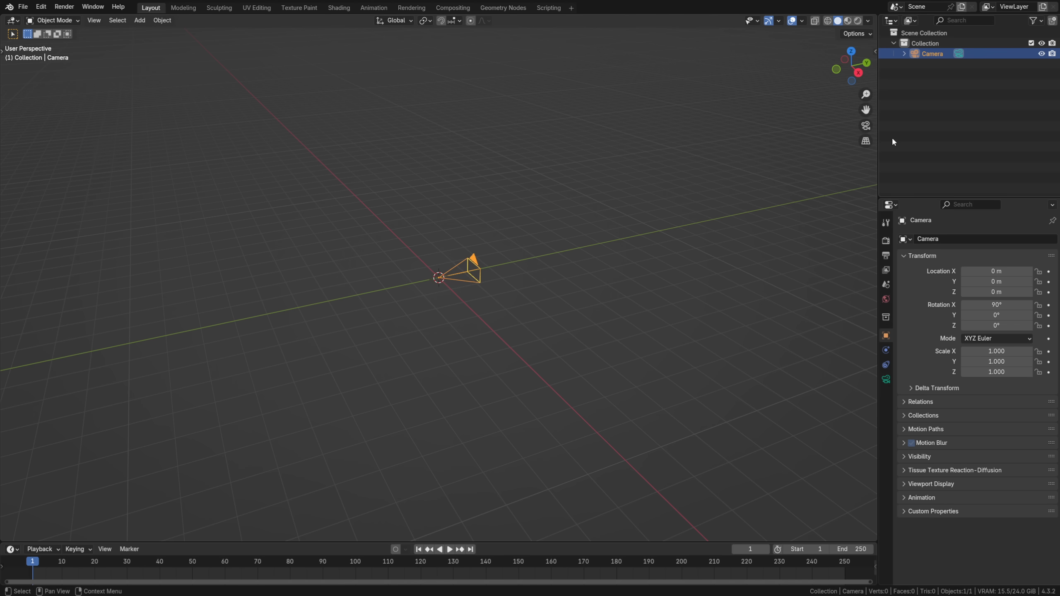
Split the 3D viewport into two side-by-side views and show the camera view fitted to the window in one.
right_click(877, 142)
left_click(866, 118)
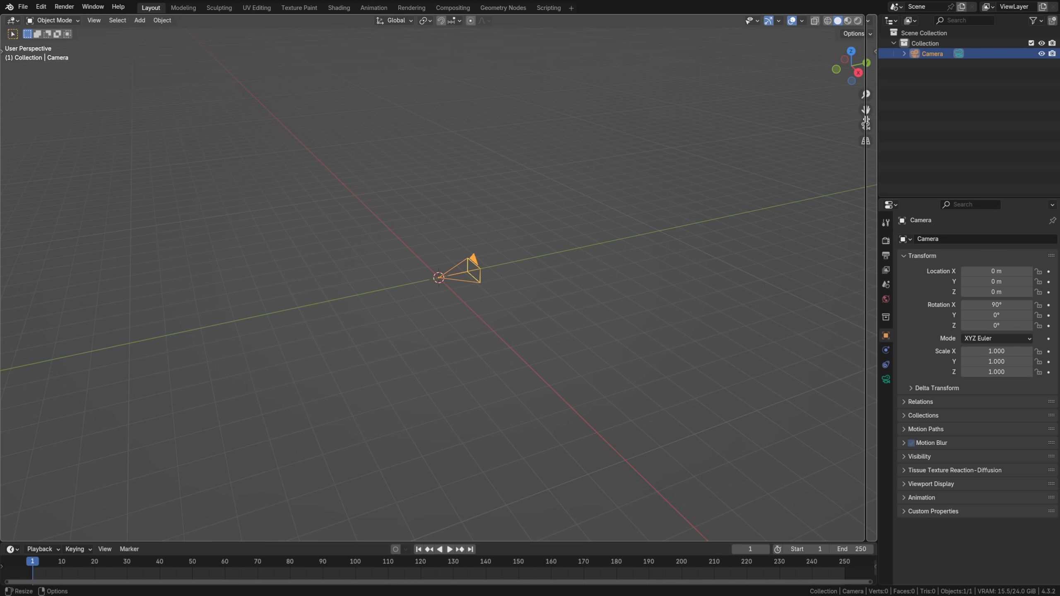
left_click(514, 161)
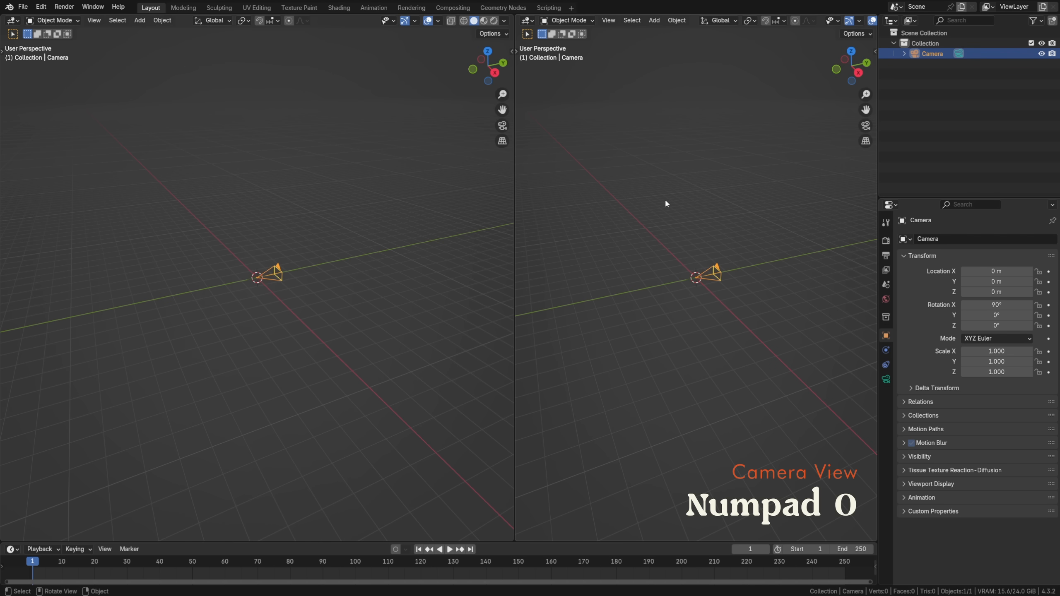
key("KP_0")
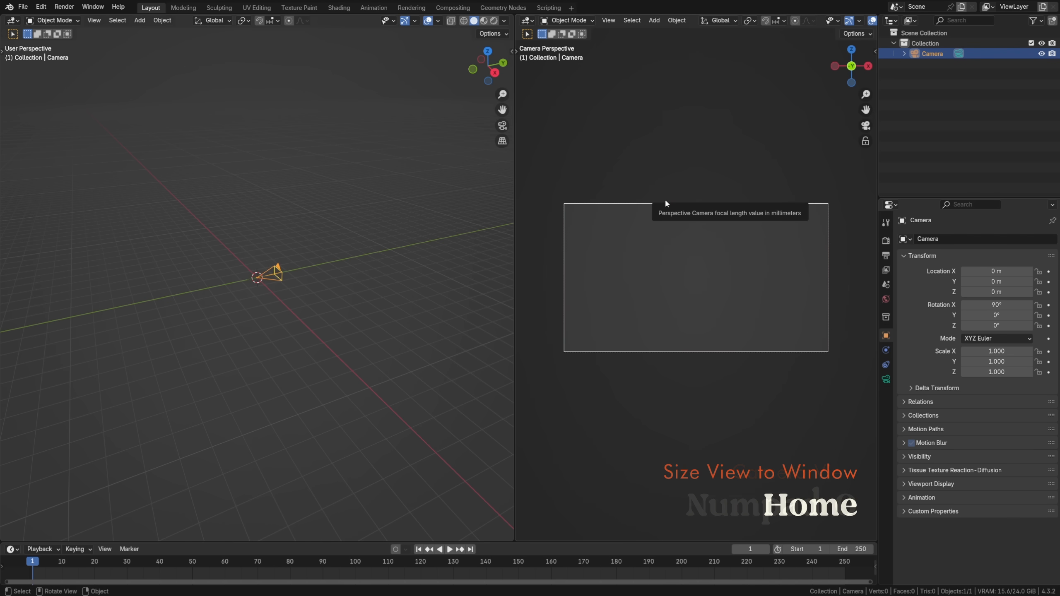
key("Home")
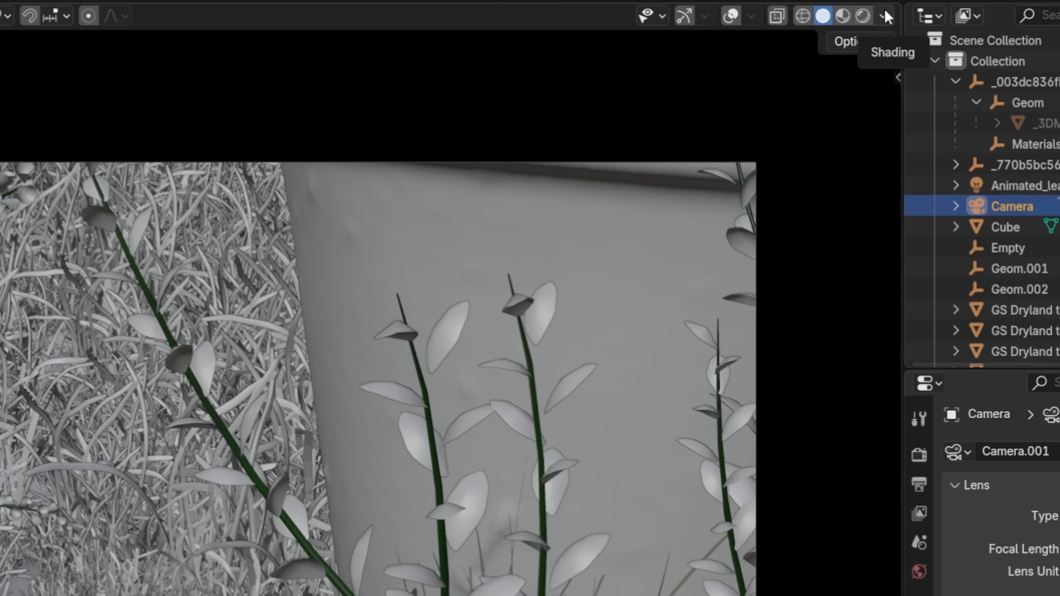
Enable Depth of Field in the solid viewport shading options and try adjusting the camera's F-Stop.
left_click(884, 15)
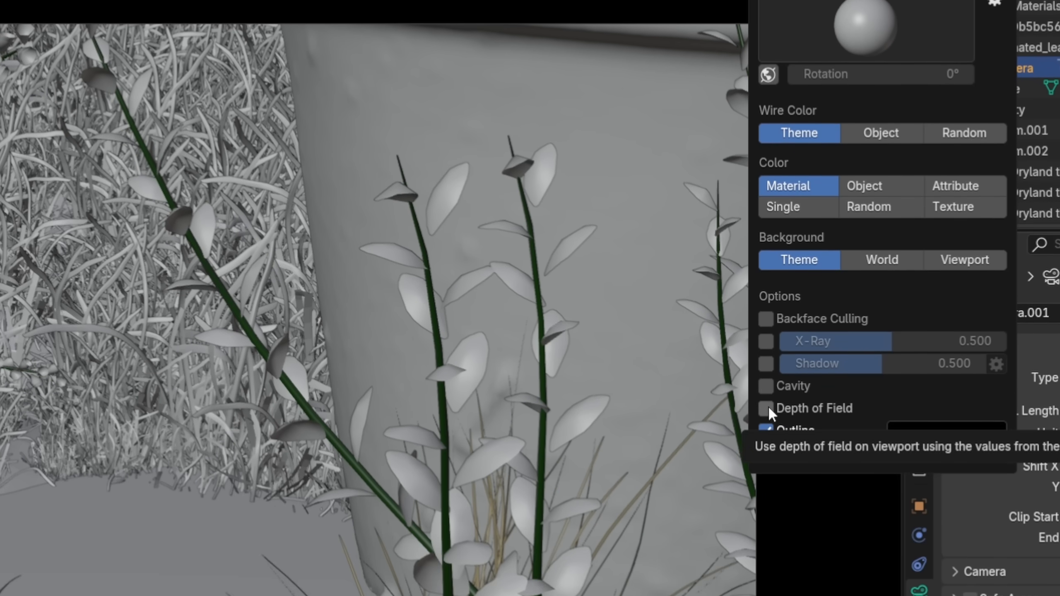
left_click(766, 483)
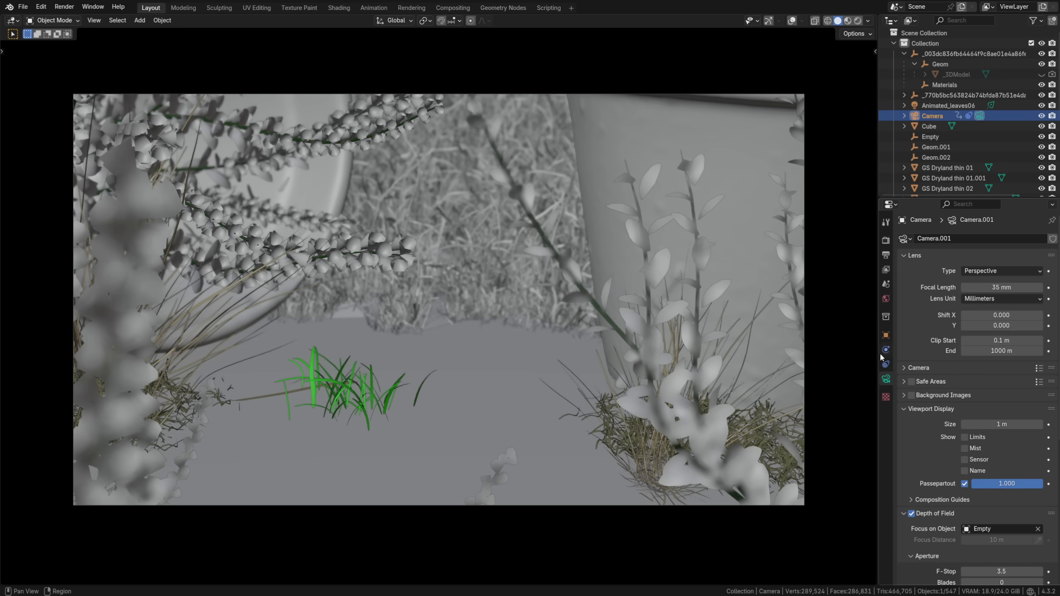
scroll(939, 484, "down", 5)
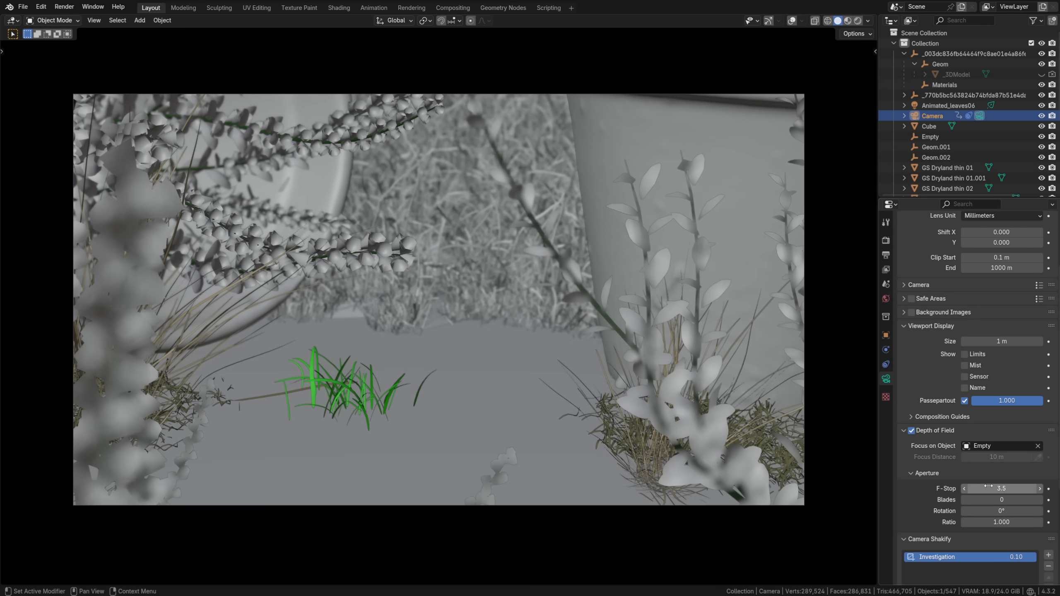
left_click_drag(994, 489, 970, 489)
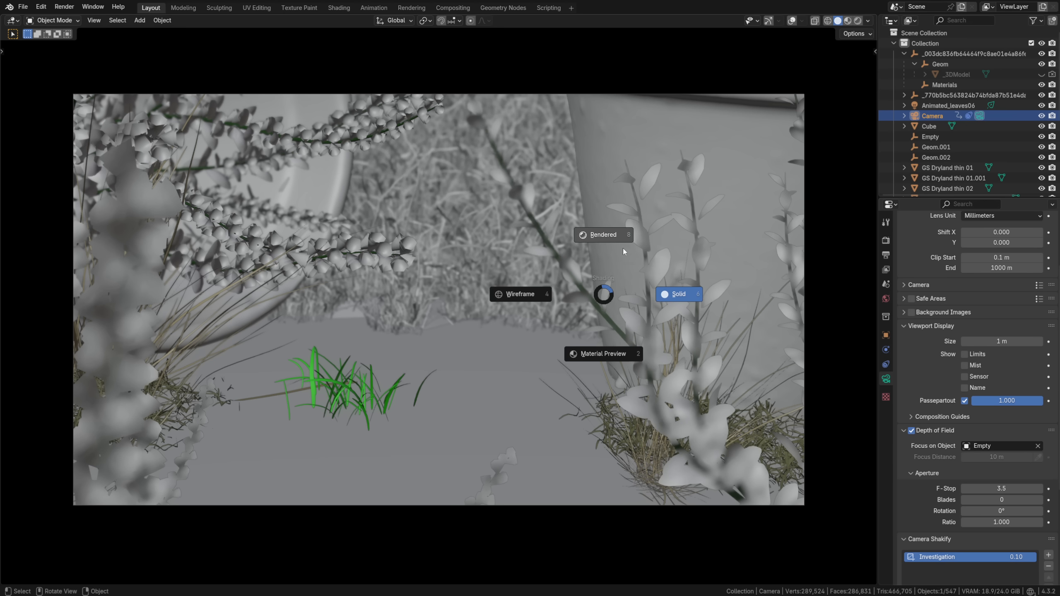
Switch the viewport to Rendered shading and open the scene's render properties.
left_click(605, 237)
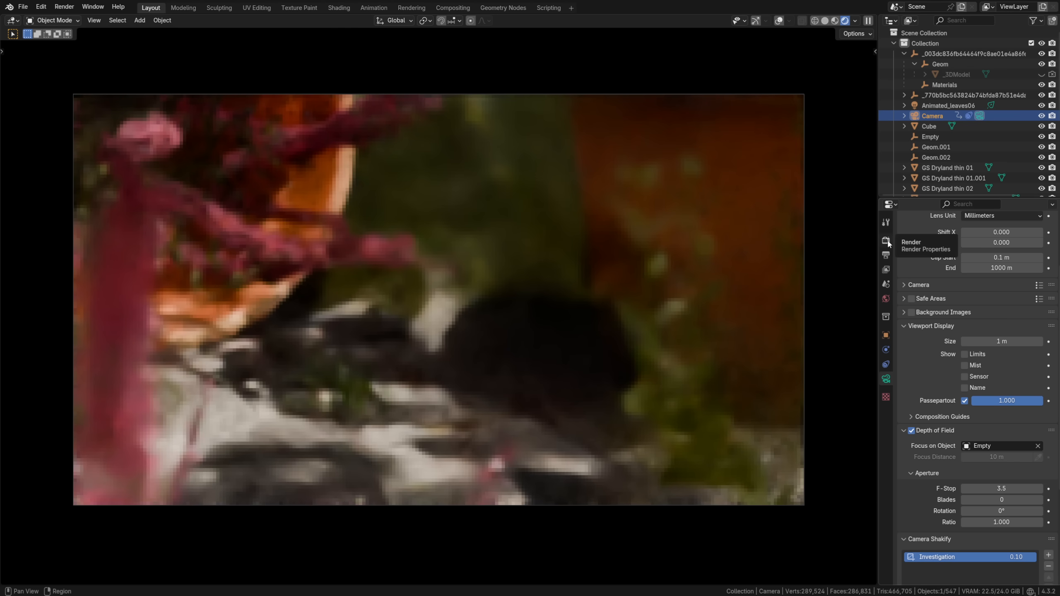
left_click(885, 240)
scroll(979, 279, "up", 3)
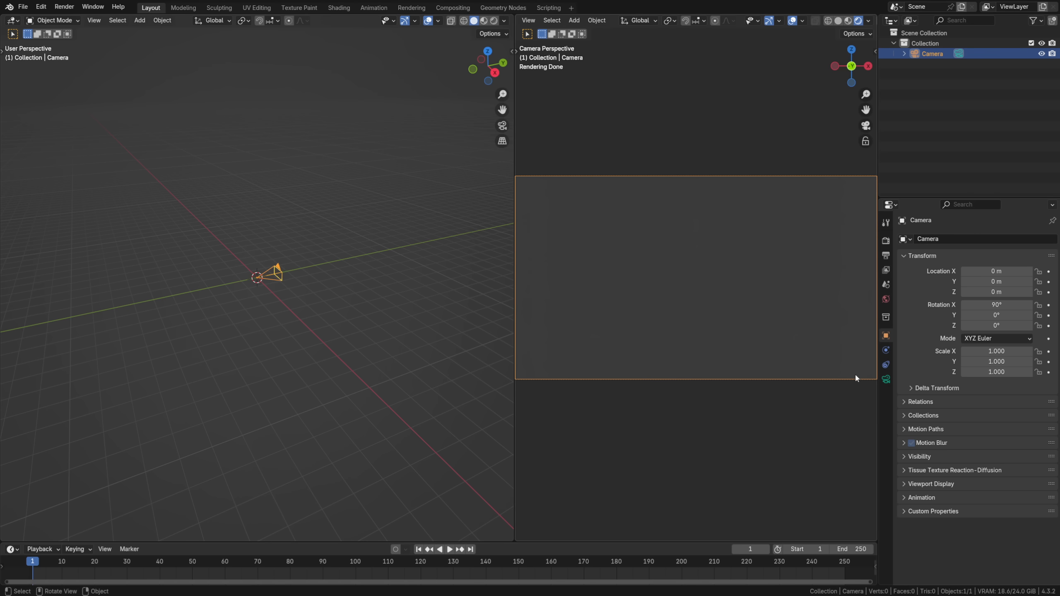
Apply a sensor preset to the camera that gives a Horizontal sensor fit and 23.6 mm width.
left_click(885, 379)
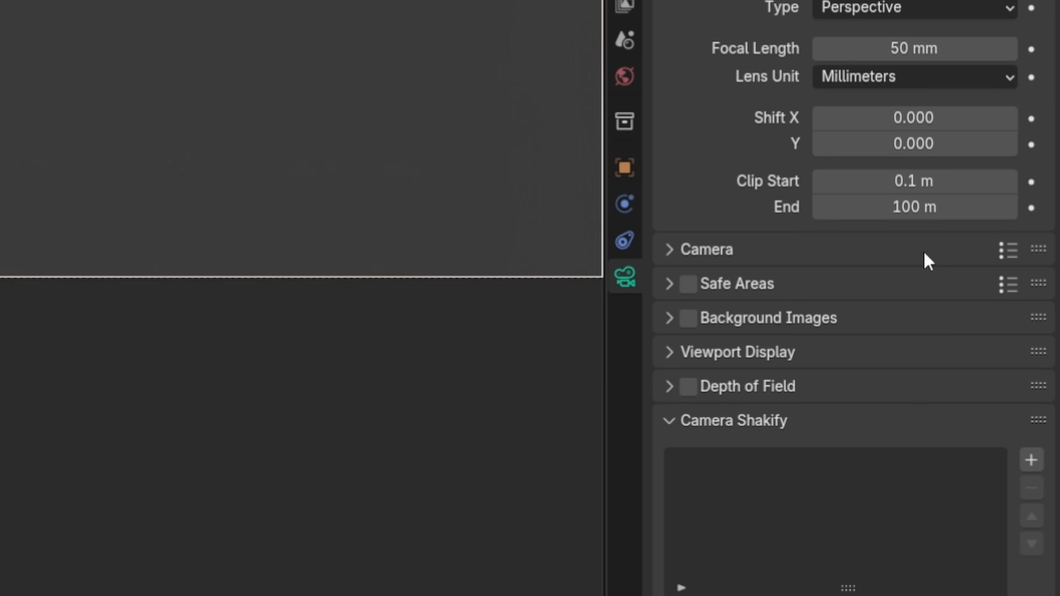
left_click(1007, 369)
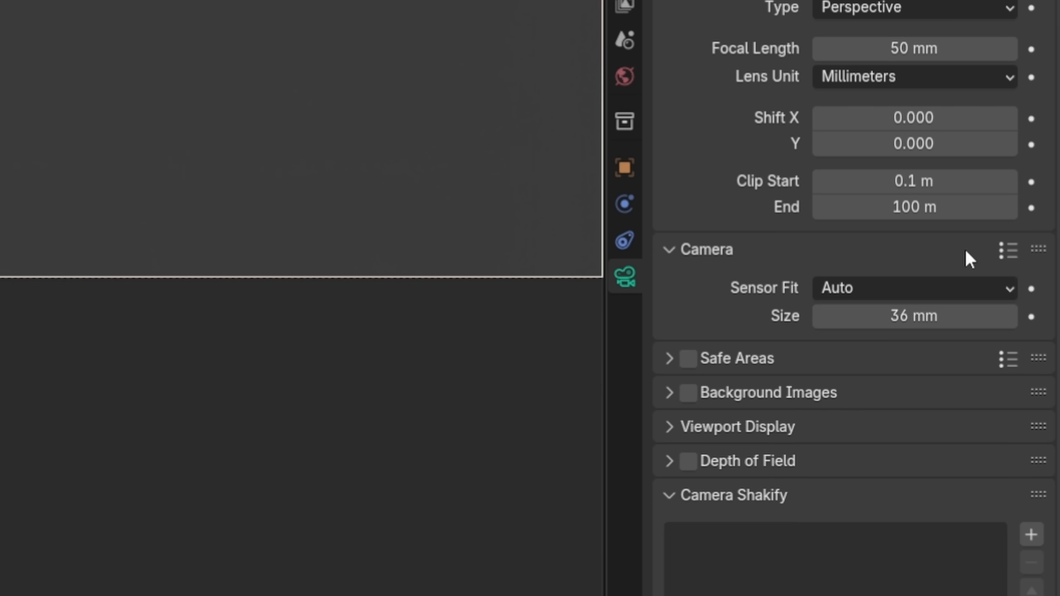
left_click(1004, 256)
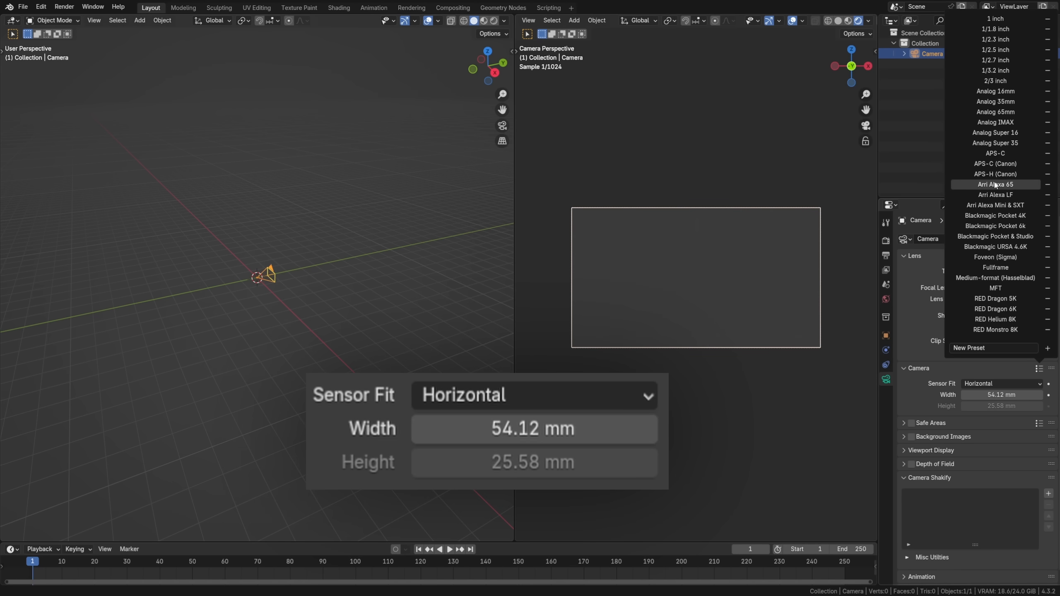
left_click(995, 228)
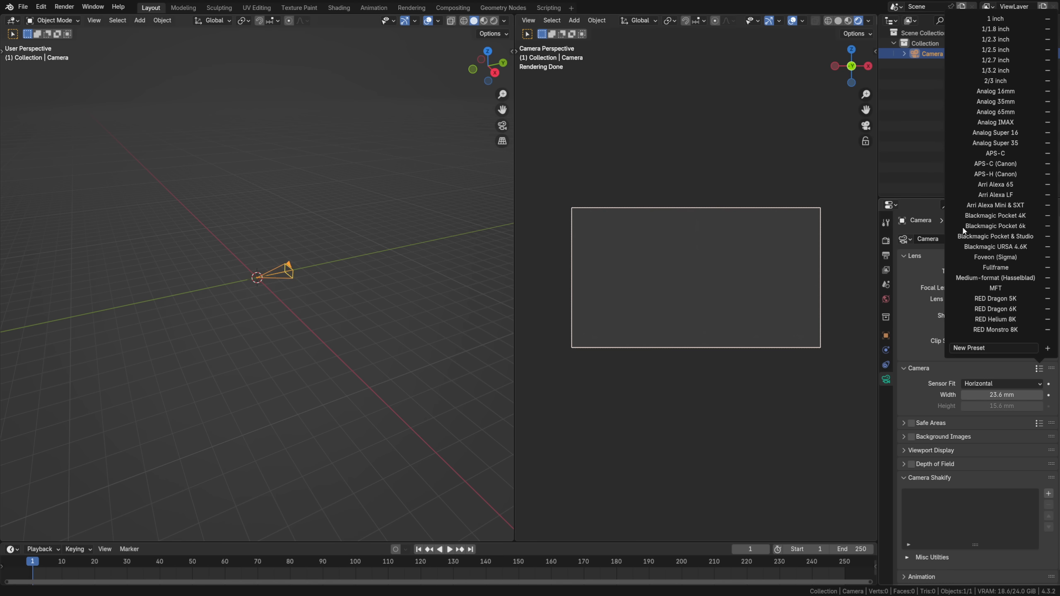
left_click(919, 368)
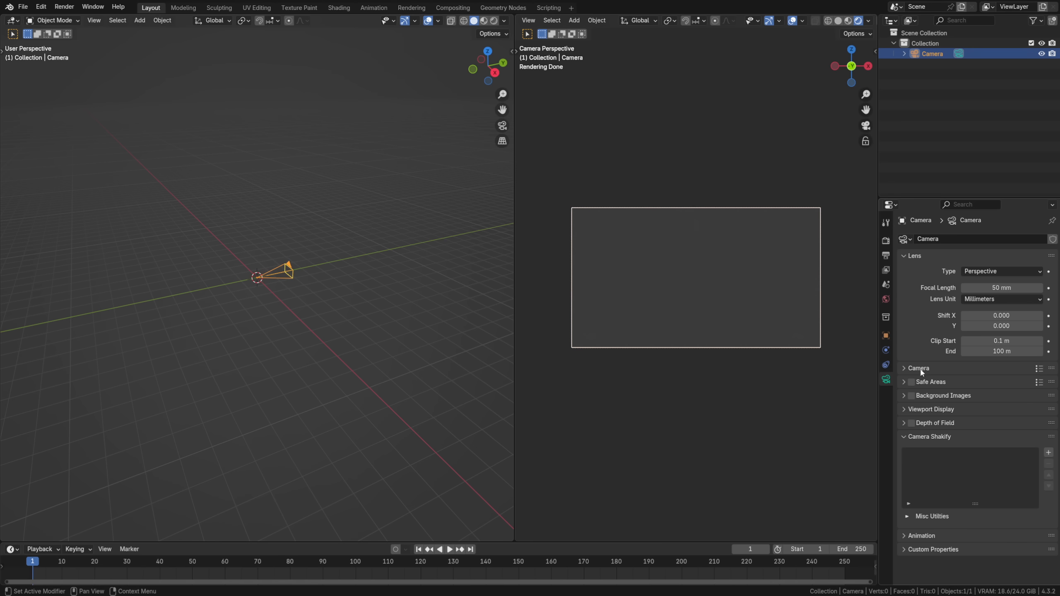
Turn on Limits in the camera's Viewport Display settings.
left_click(923, 410)
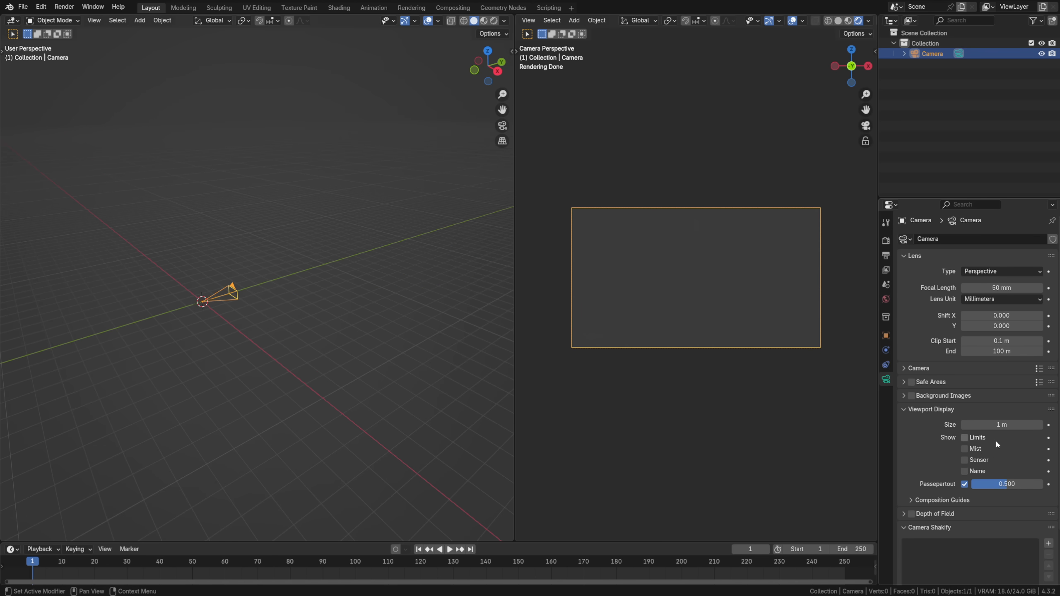
middle_click_drag(347, 344, 455, 337)
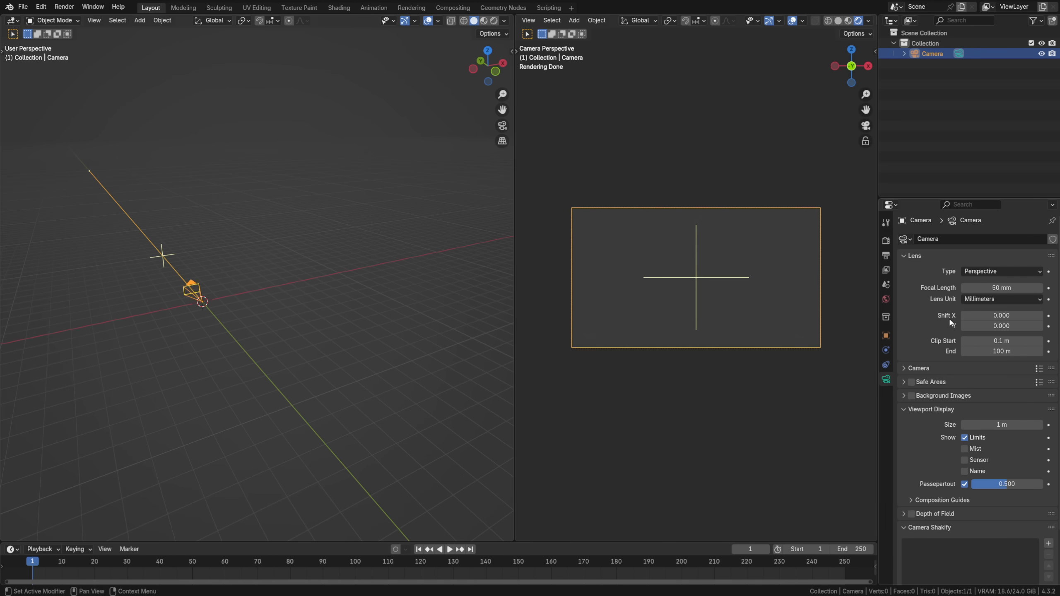
Try shortening the camera's clip end to 7 m and moving its focus point along the limits line.
left_click_drag(1002, 351, 993, 351)
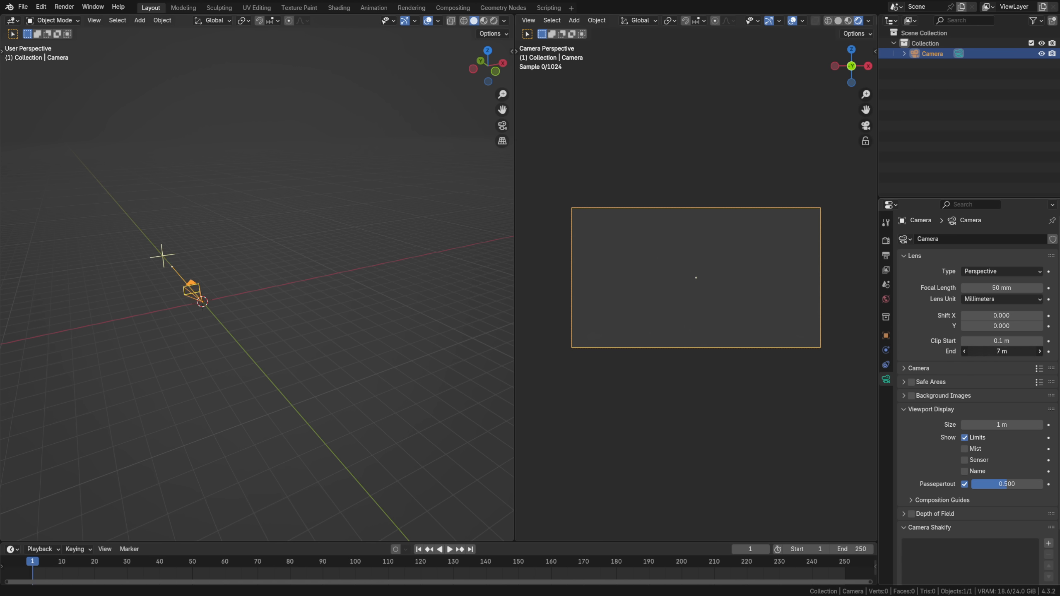
key("Escape")
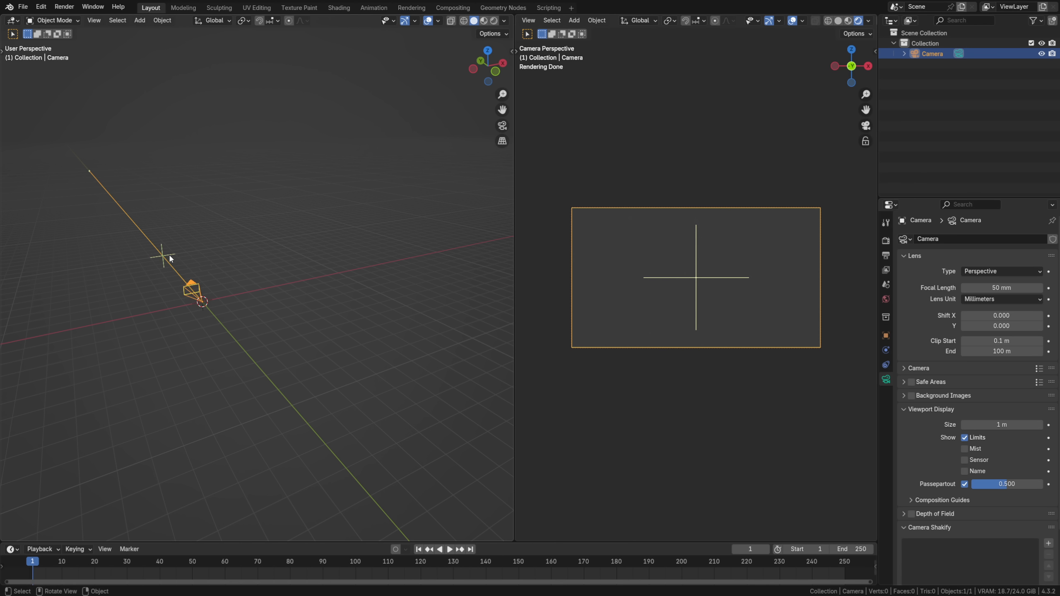
left_click_drag(170, 259, 155, 241)
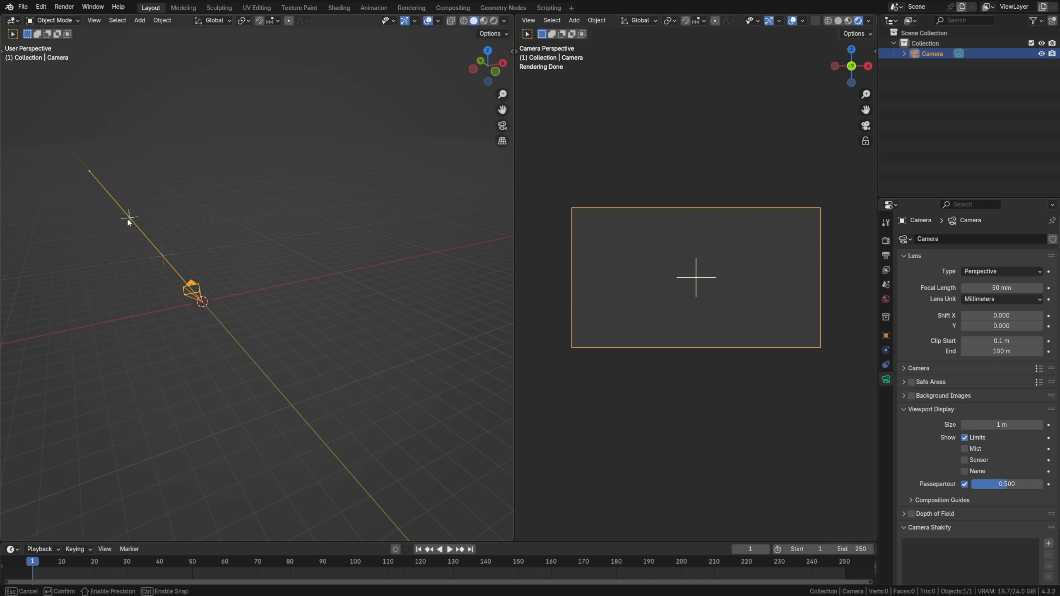
left_click_drag(175, 252, 187, 274)
key("Escape")
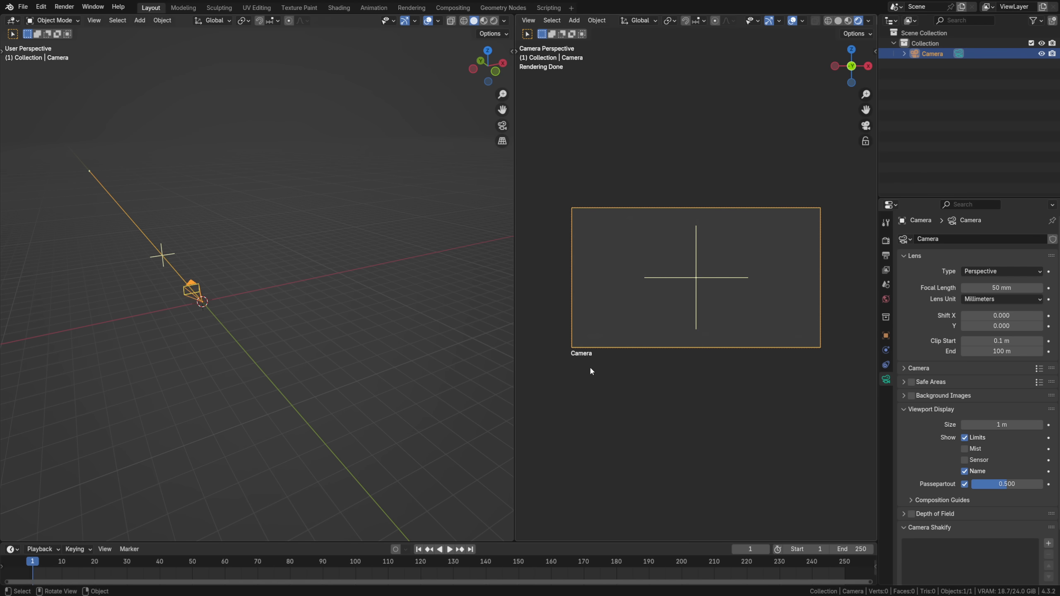
Fit the camera view to its window and set the camera's Passepartout to 1.000.
key("Home")
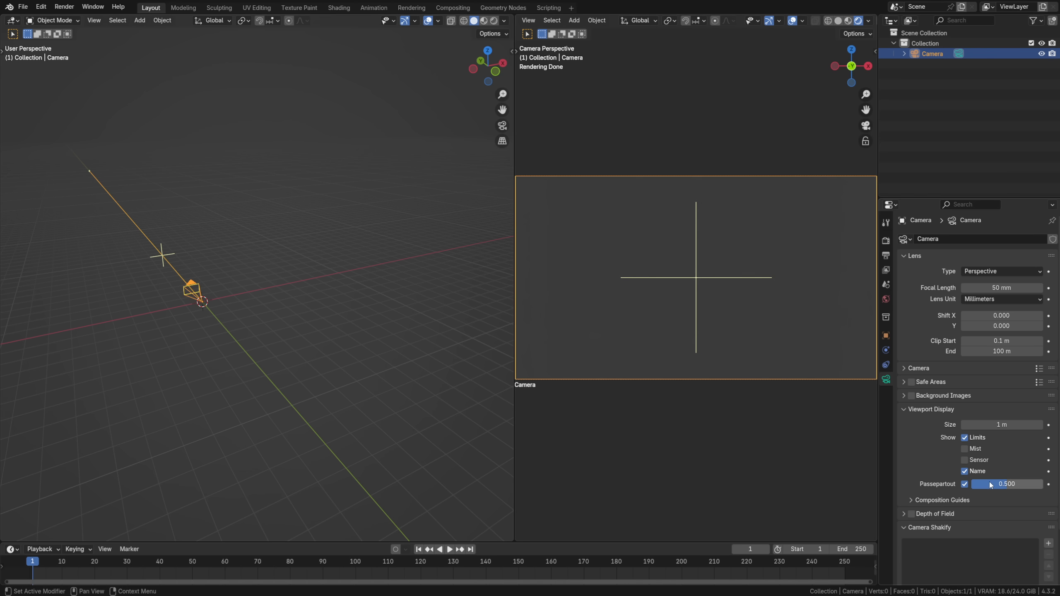
left_click_drag(989, 482, 1030, 483)
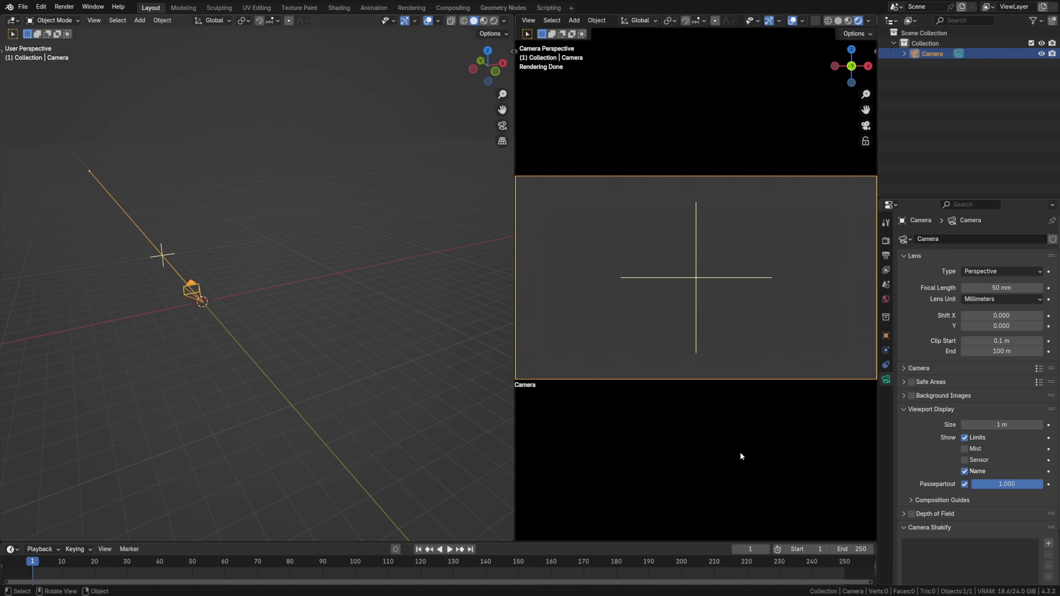
Hide the viewport gizmos in the camera view.
key("t")
key("t")
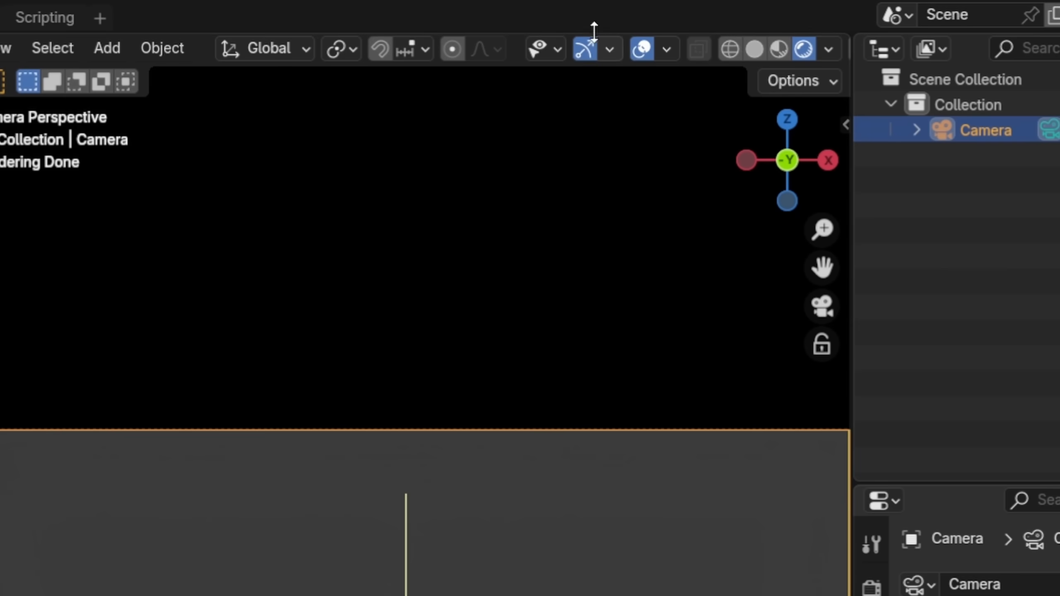
left_click(769, 21)
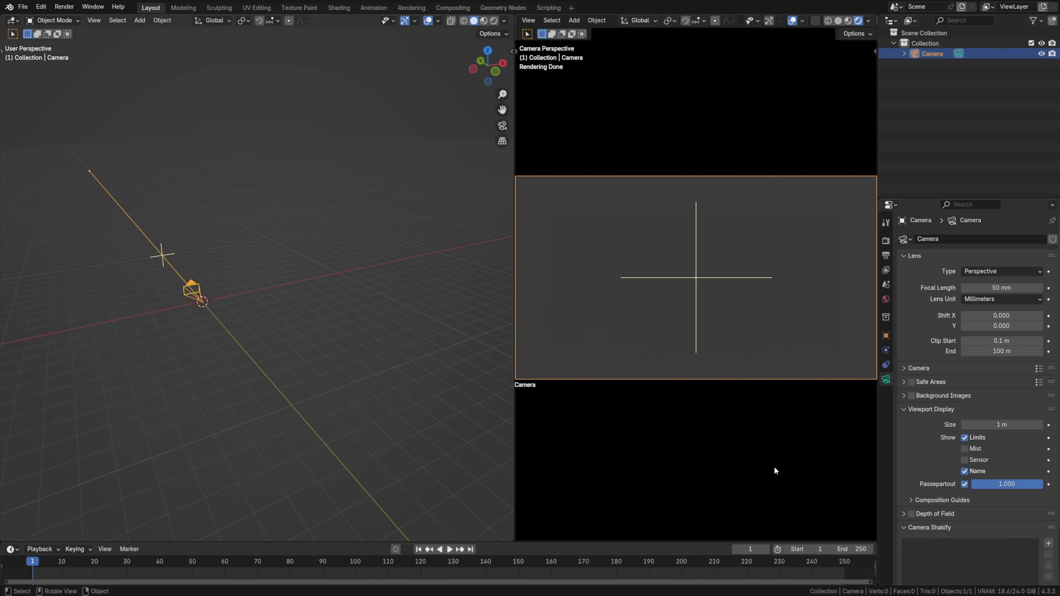
Add a Plain Axes empty at the world origin.
middle_click_drag(215, 288, 369, 325)
key("shift+a")
mouse_move(370, 326)
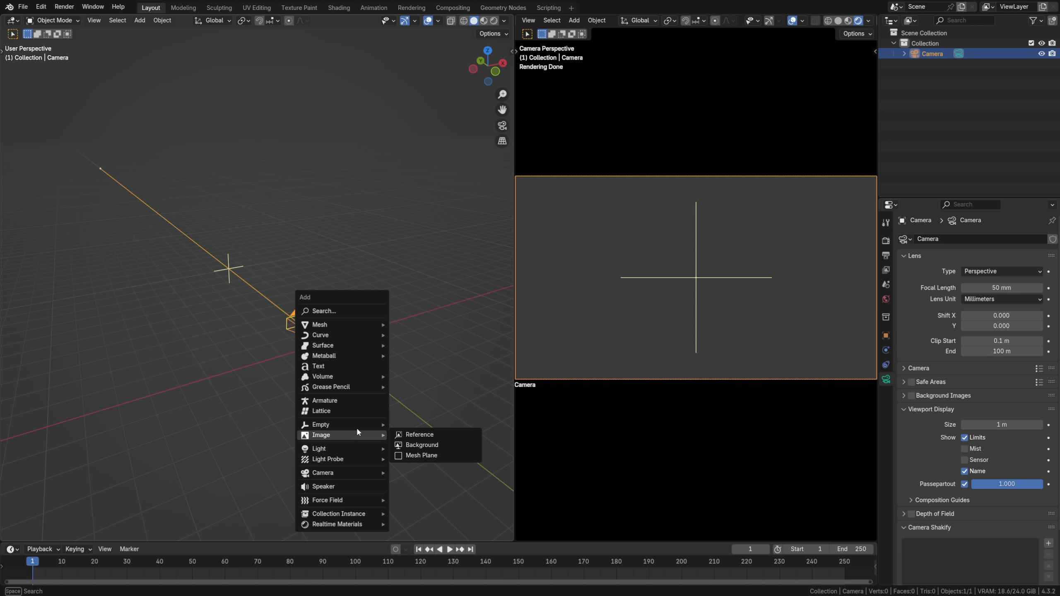
mouse_move(356, 428)
left_click(406, 425)
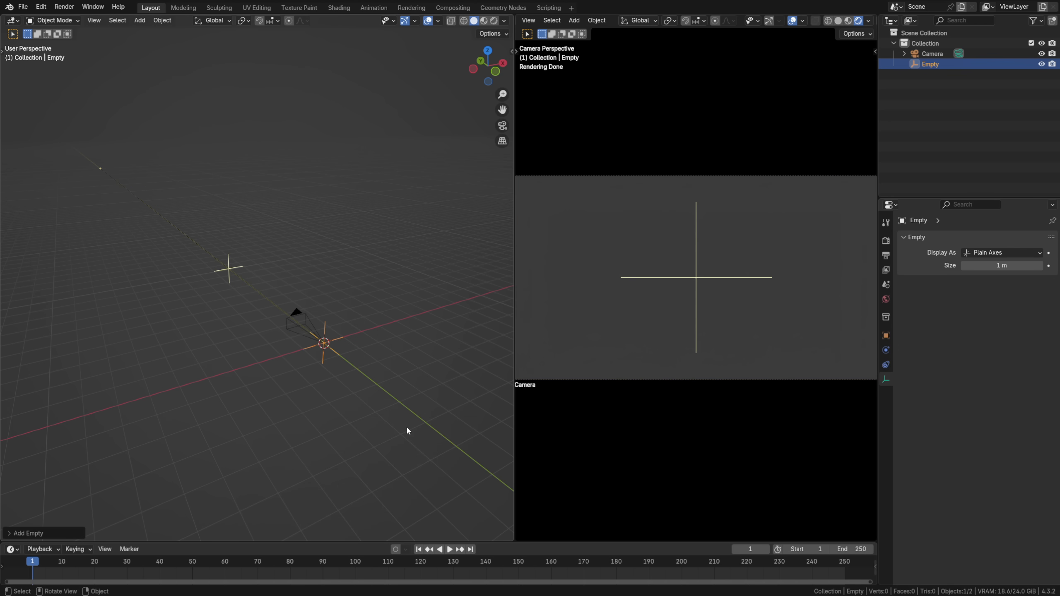
Add a Sphere empty at the world origin.
key("shift+a")
mouse_move(404, 425)
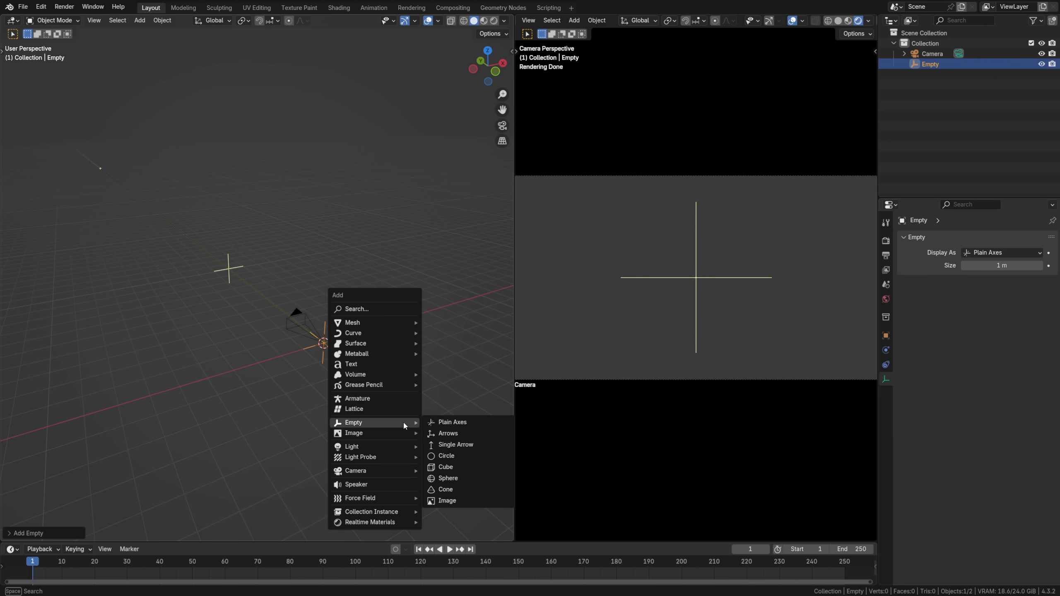
left_click(455, 479)
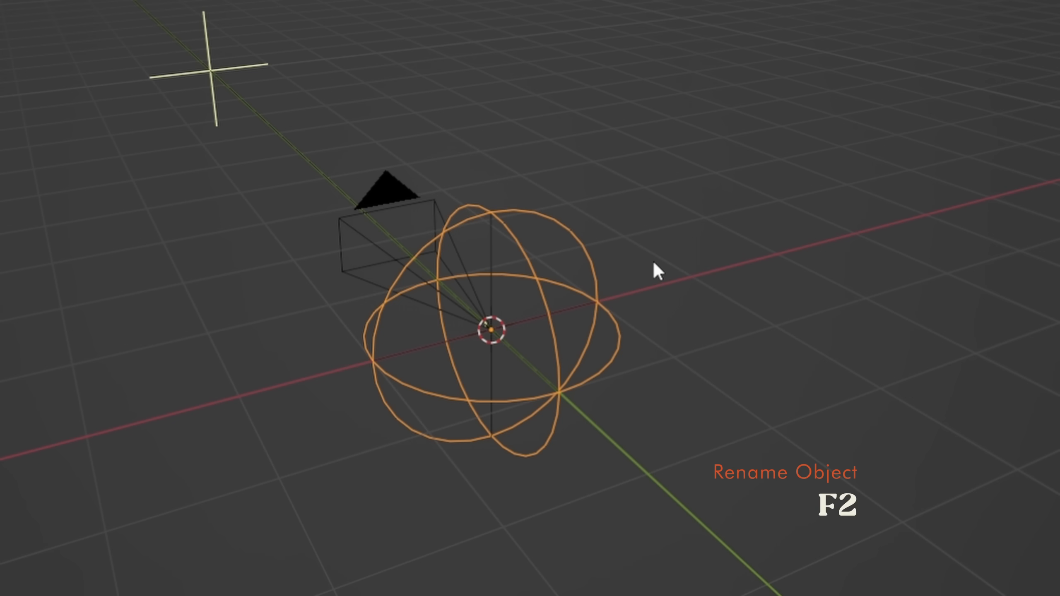
Rename the two empties FP and FT.
key("F2")
type("F")
key("Return")
left_click(528, 318)
key("F2")
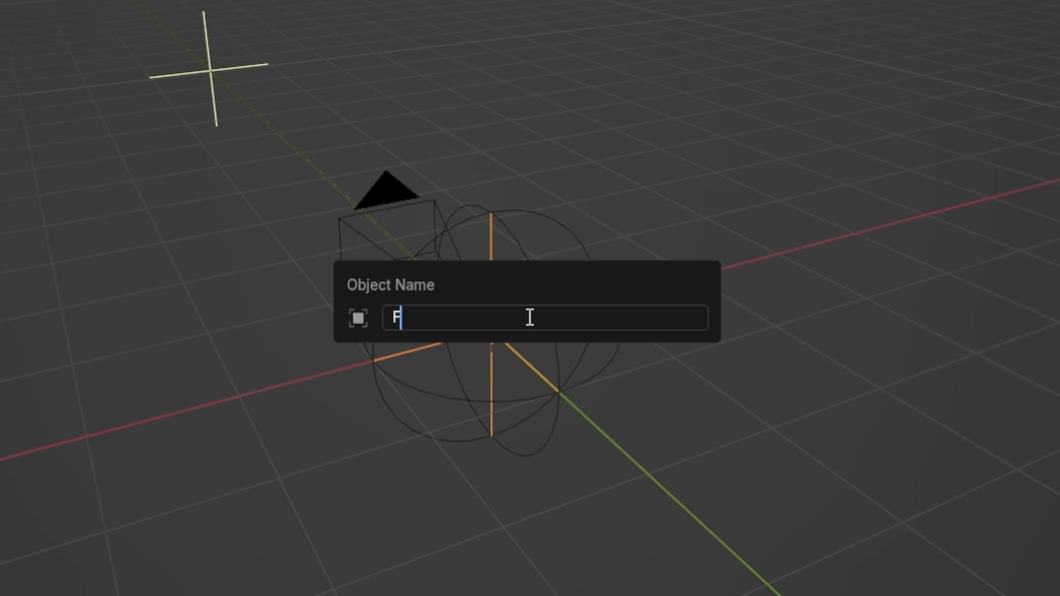
key("Return")
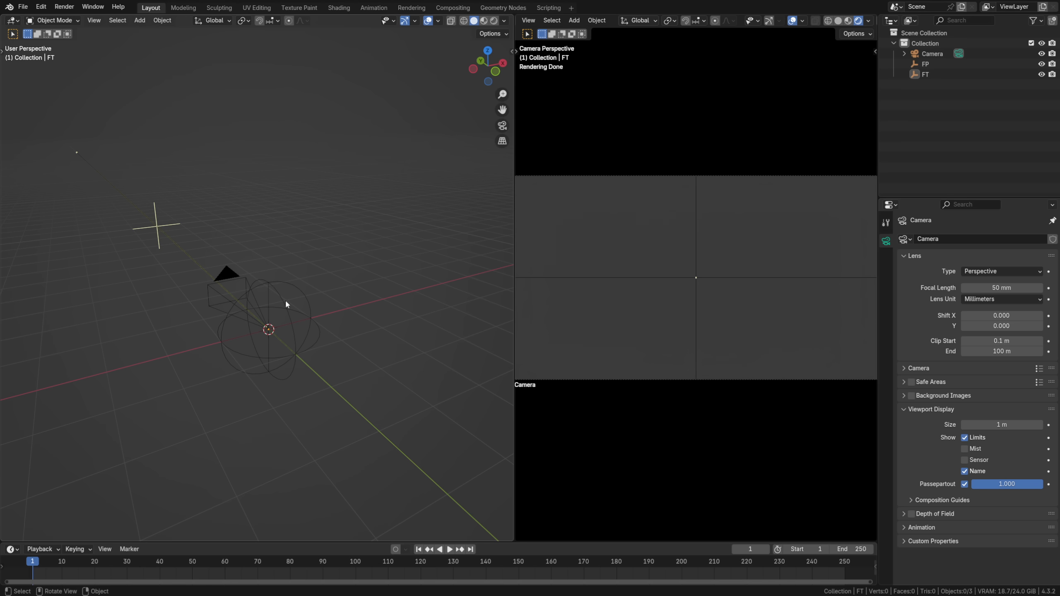
Enable depth of field on the camera and set its focus object to FP.
left_click(223, 279)
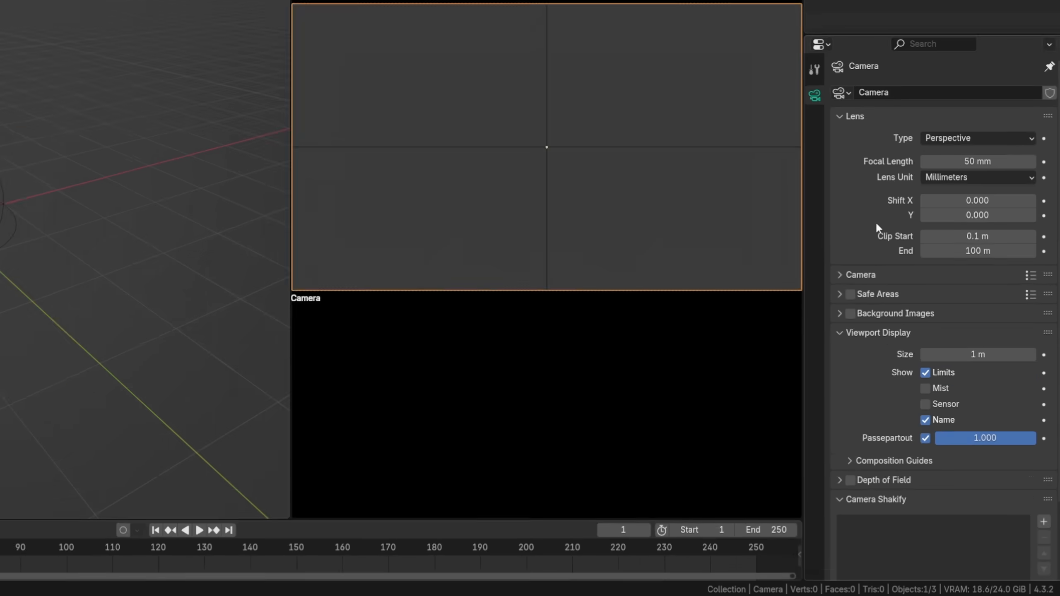
scroll(930, 338, "down", 3)
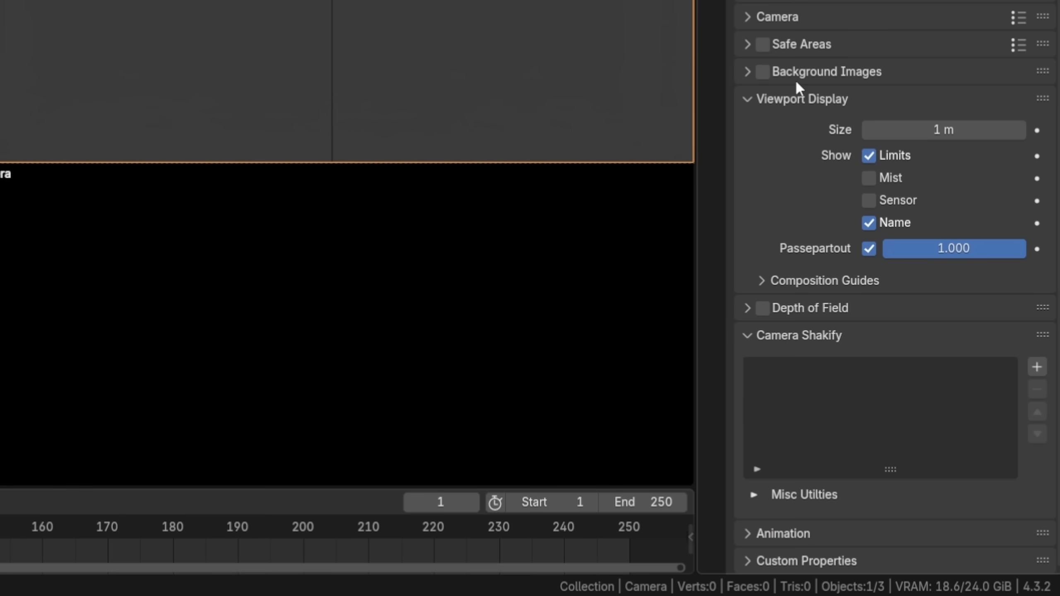
left_click(748, 308)
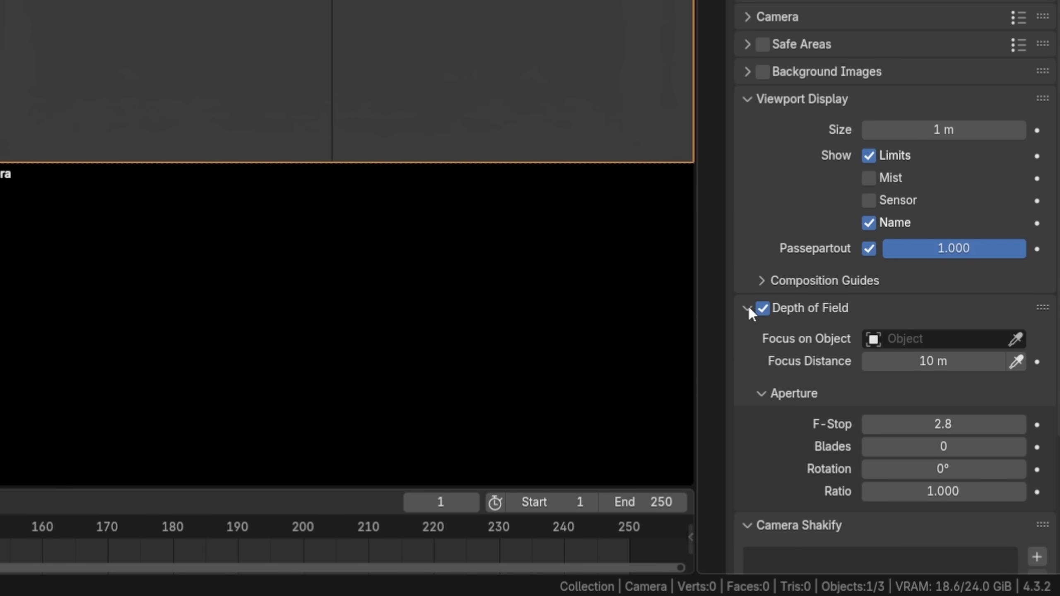
left_click(979, 340)
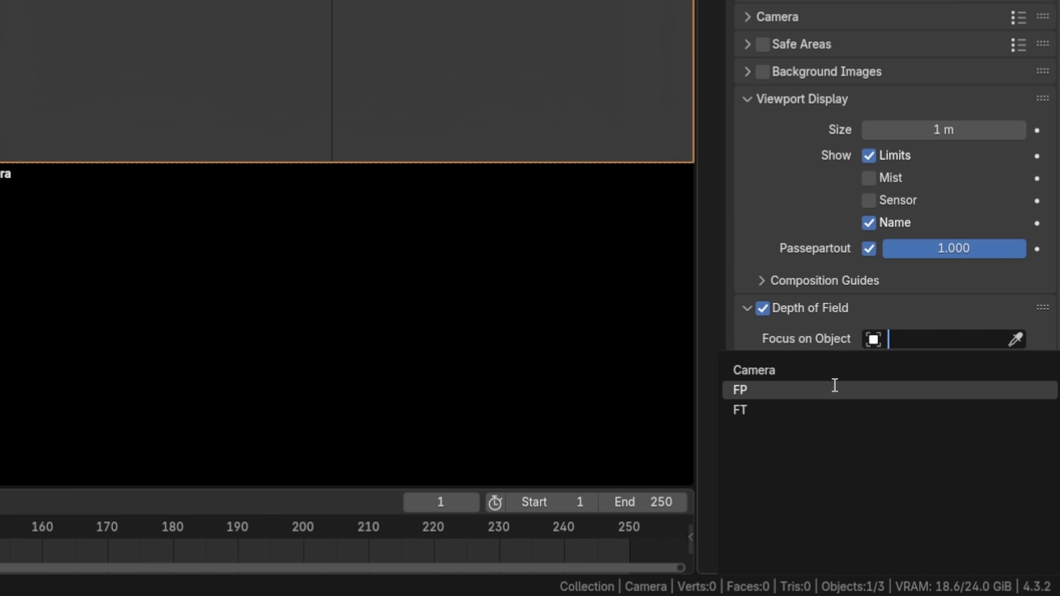
left_click(822, 391)
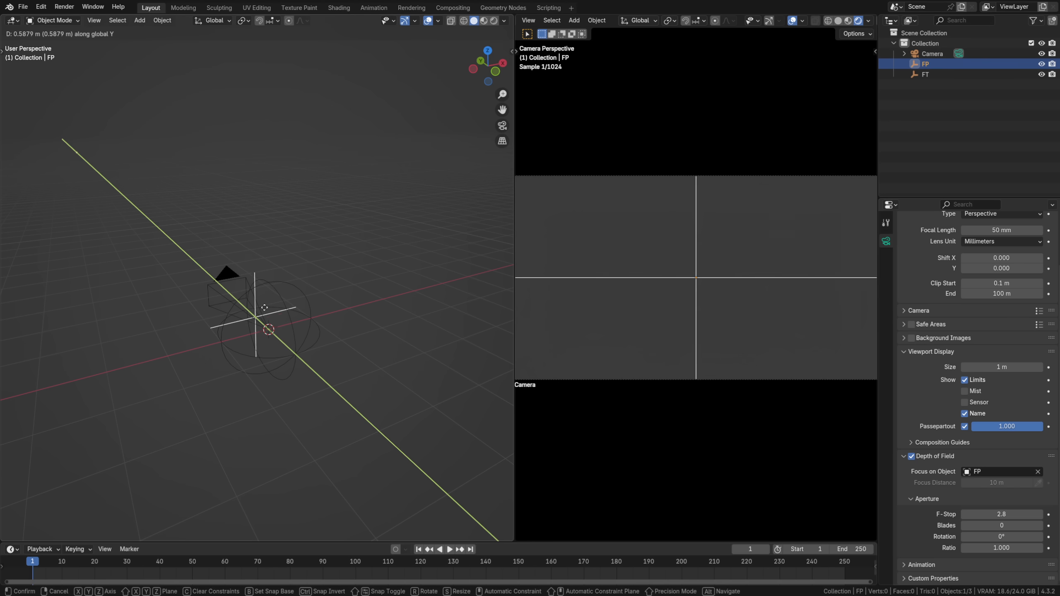
Move the FP empty along the Y and X axes, off to the side of the camera's focus point.
left_click(172, 227)
key("g")
key("x")
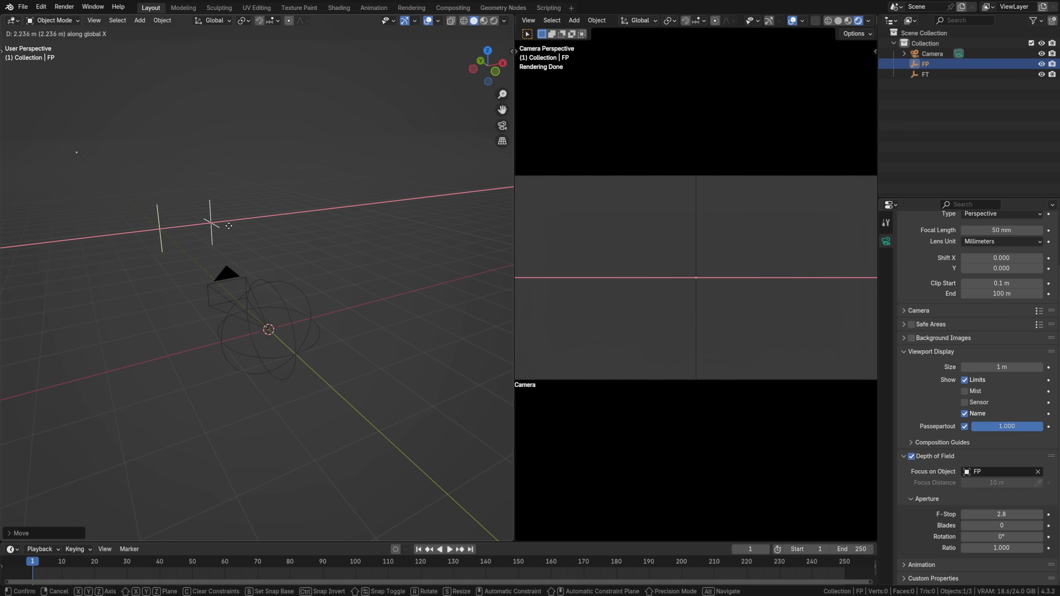
left_click(238, 227)
key("g")
key("y")
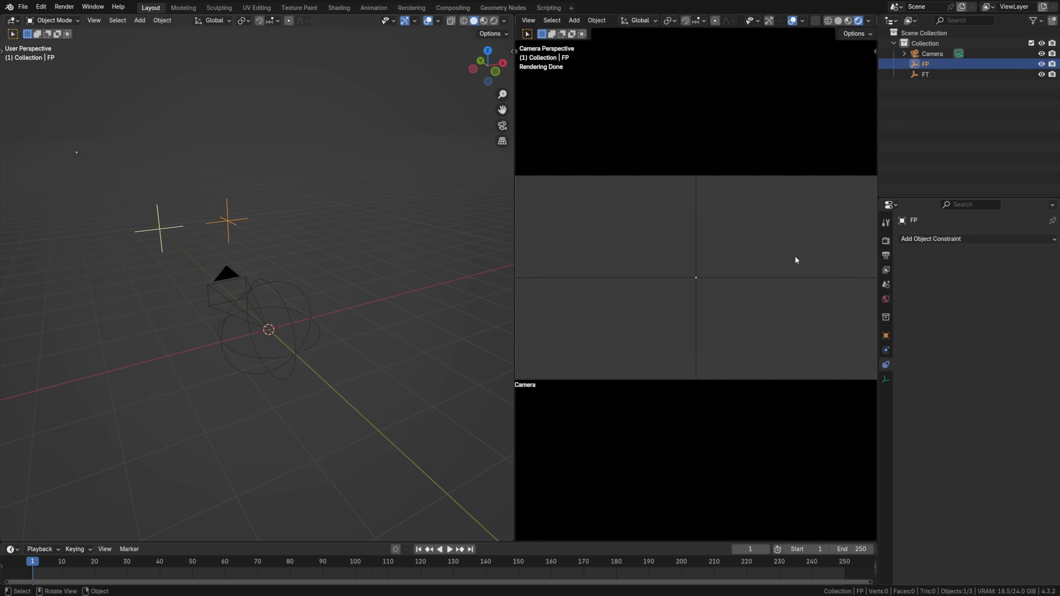
Add a Copy Location constraint to the FP empty with FT as target and Offset enabled.
left_click(1001, 239)
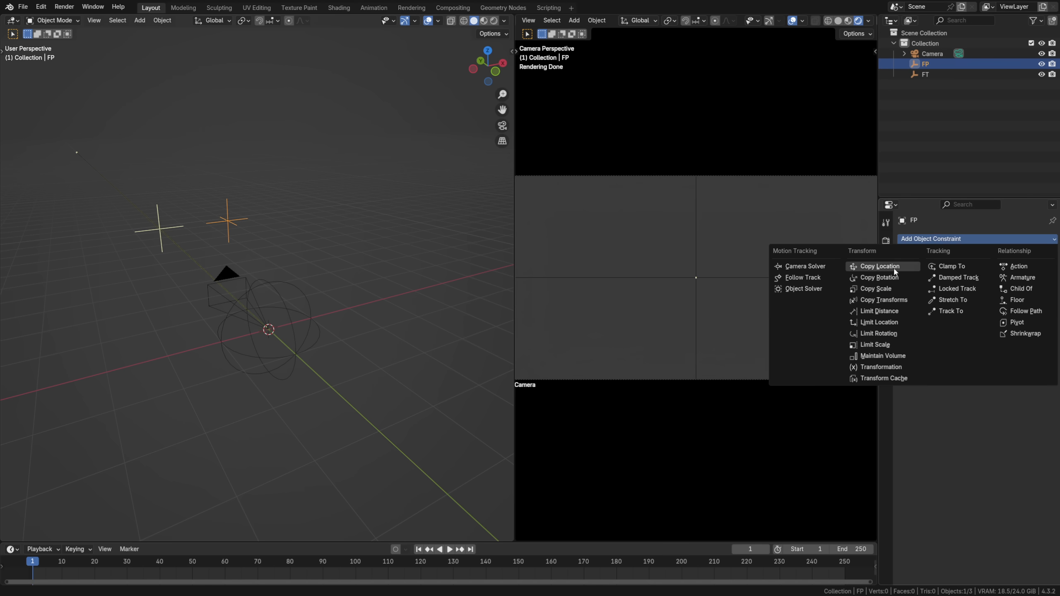
left_click(876, 266)
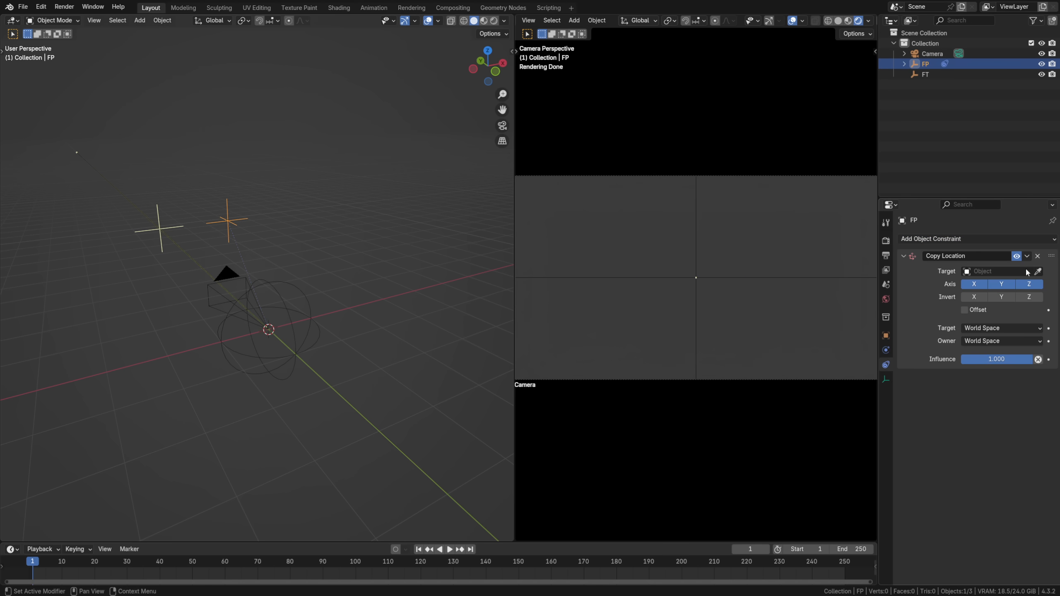
left_click(301, 282)
Move the FT empty along the Y axis to a point in front of the camera.
left_click(288, 313)
key("g")
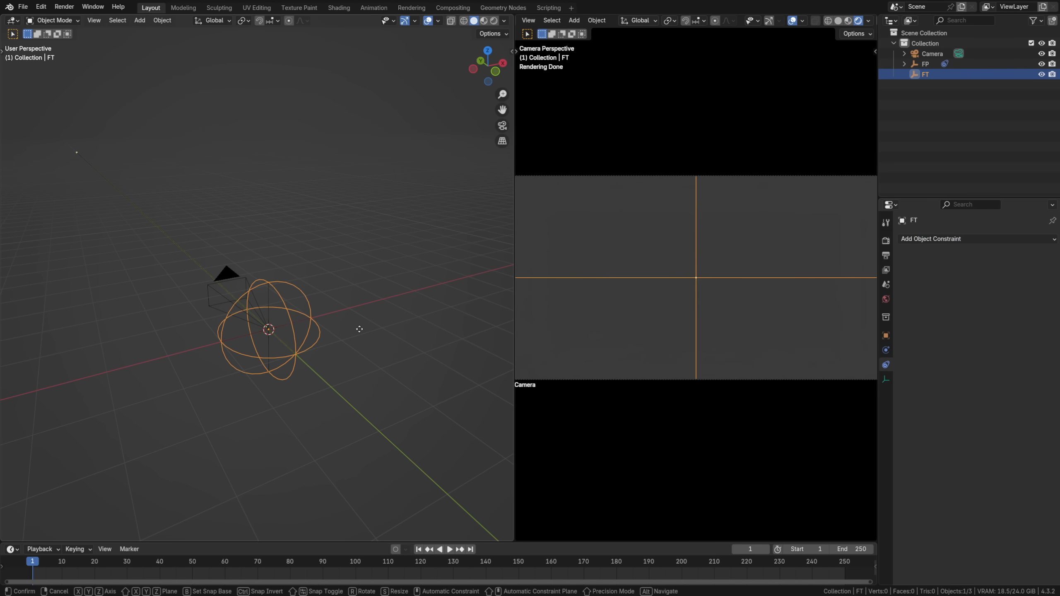
key("y")
left_click(234, 246)
Try moving the FP empty along the Y axis on its own, then try moving FT.
left_click(173, 230)
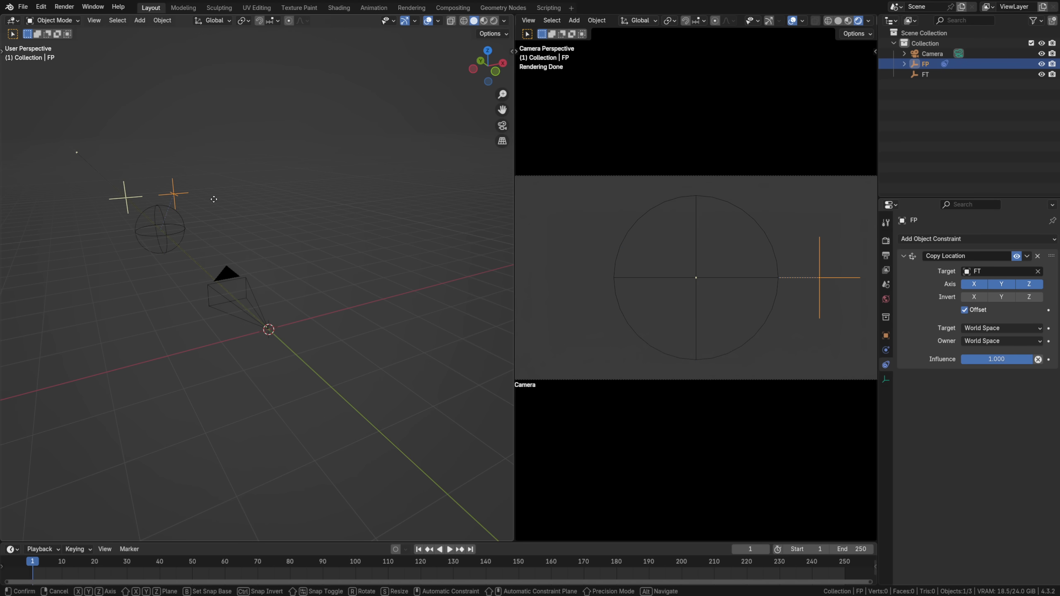
key("g")
key("y")
key("Escape")
left_click(160, 208)
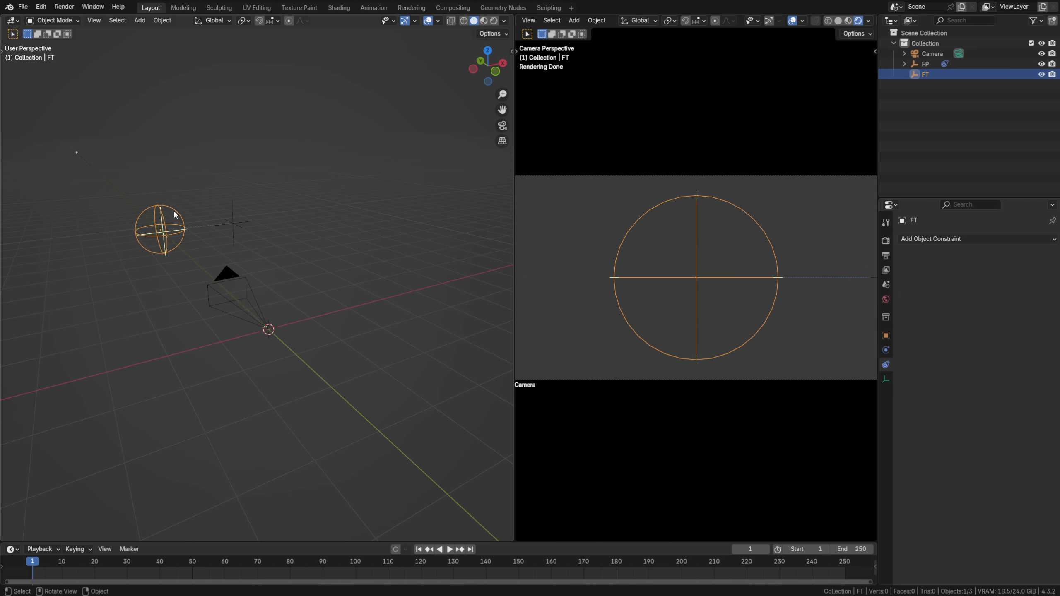
key("g")
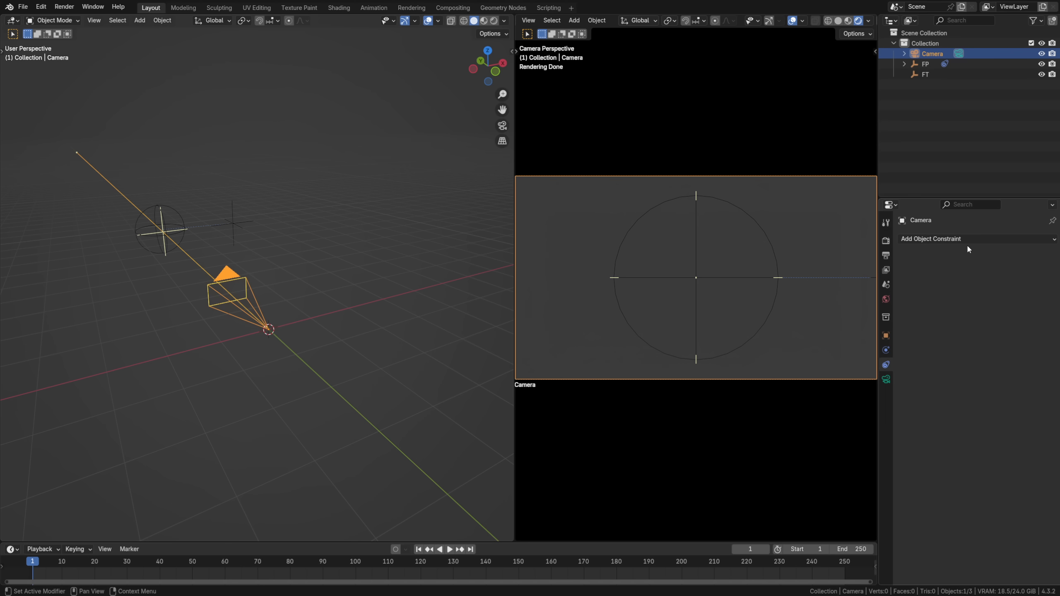
Add a Damped Track constraint to the camera with target FT and track axis -Z, and move FT to test the aim.
left_click(972, 239)
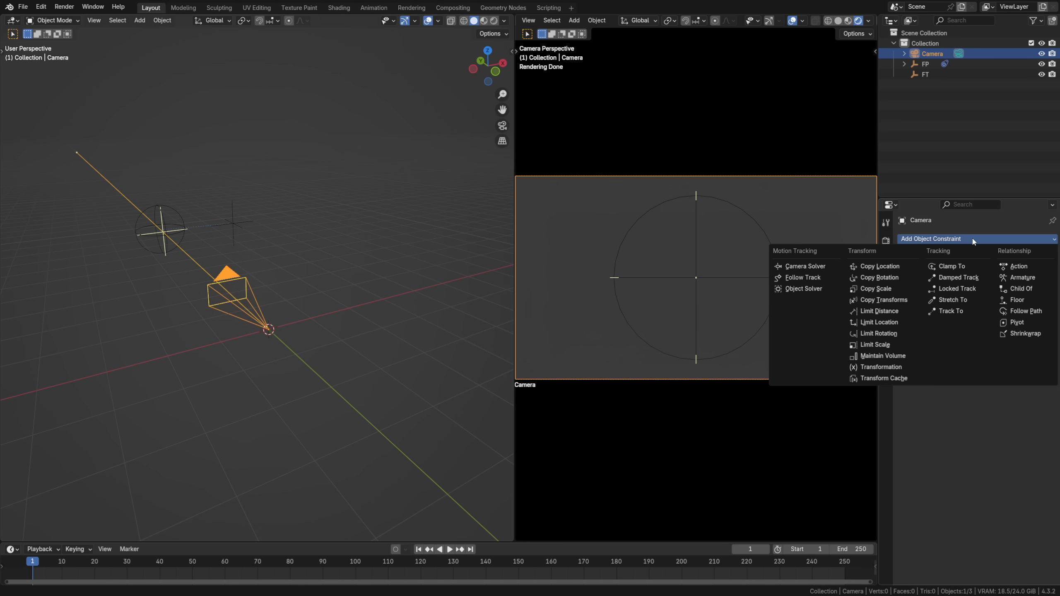
left_click(959, 277)
left_click(1032, 271)
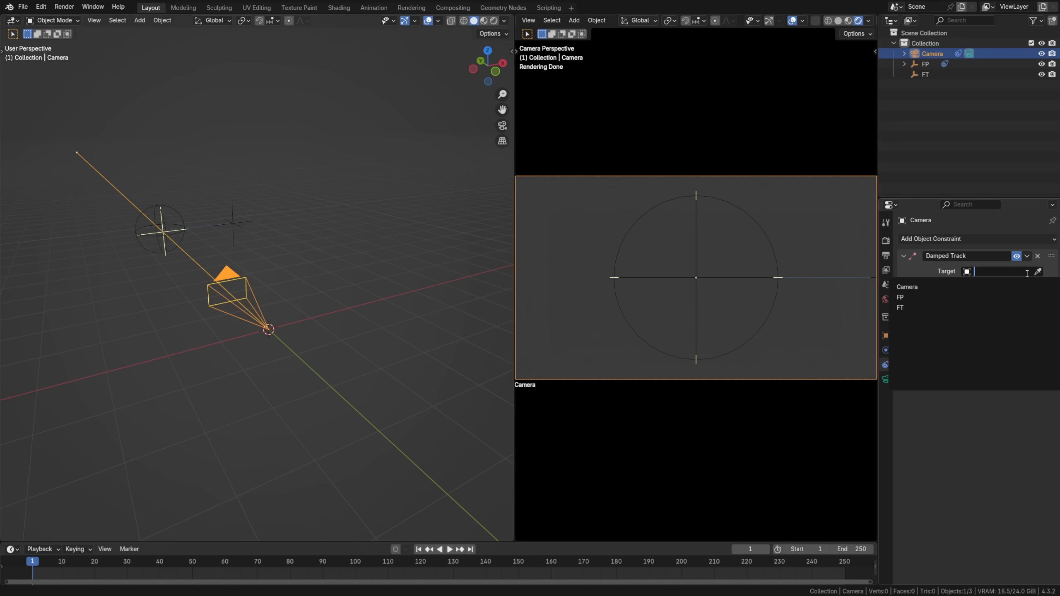
left_click(952, 308)
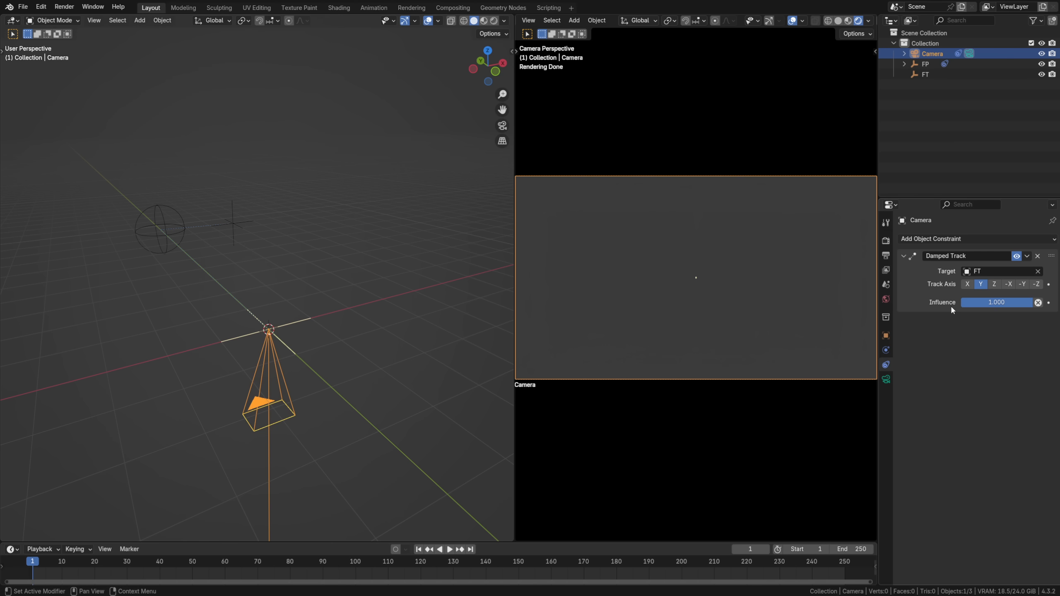
left_click(1041, 284)
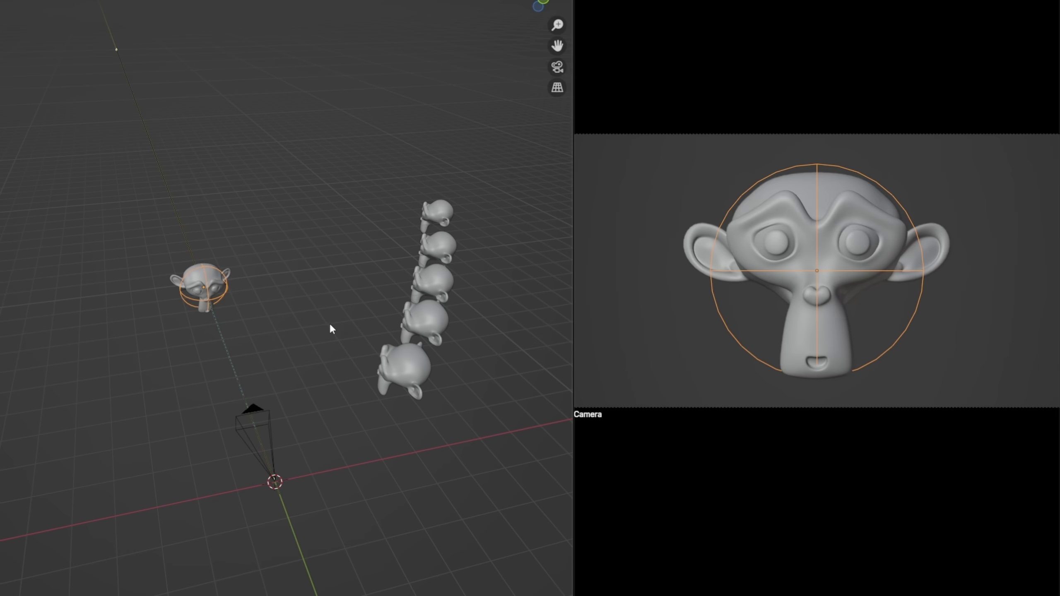
key("g")
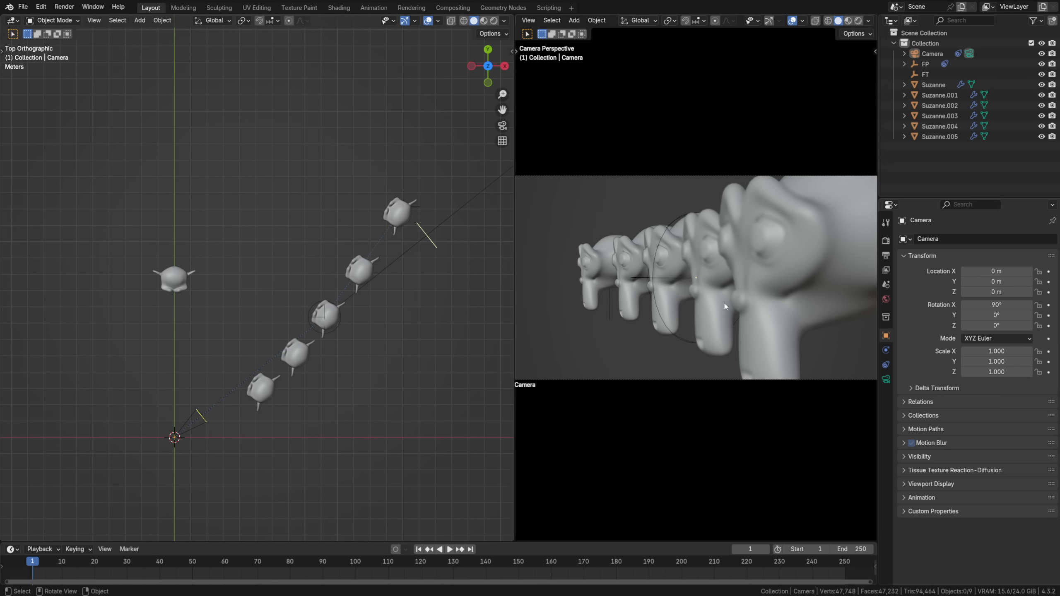
Delete the Suzanne test heads from the scene.
left_click(933, 85)
key("Delete")
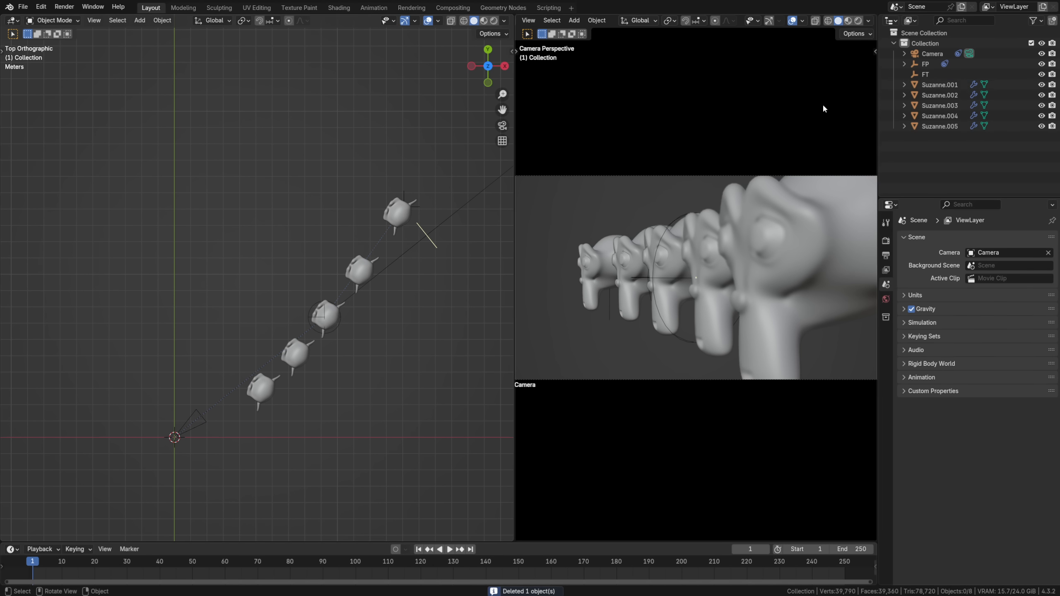
left_click(326, 316)
key("Delete")
left_click(296, 354)
key("Delete")
Reset the FT empty's location to 0 on all axes and move it forward along Y in front of the camera.
left_click(925, 63)
left_click_drag(996, 271, 996, 292)
type("0")
key("Return")
key("g")
key("y")
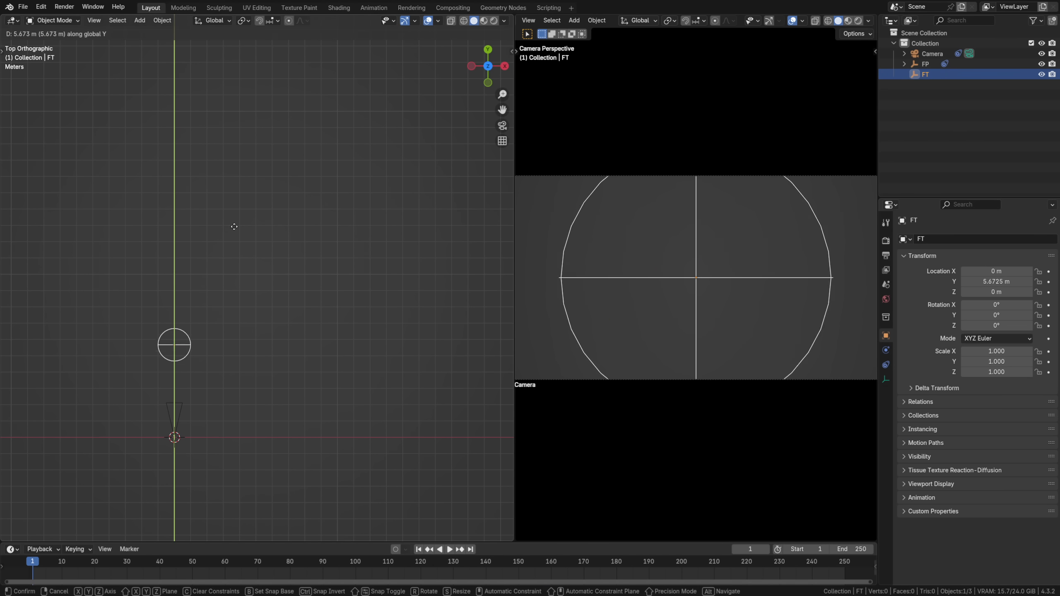
left_click(230, 179, "ctrl")
left_click(932, 53)
left_click(886, 379)
scroll(1000, 297, "down", 6)
scroll(984, 452, "up", 6)
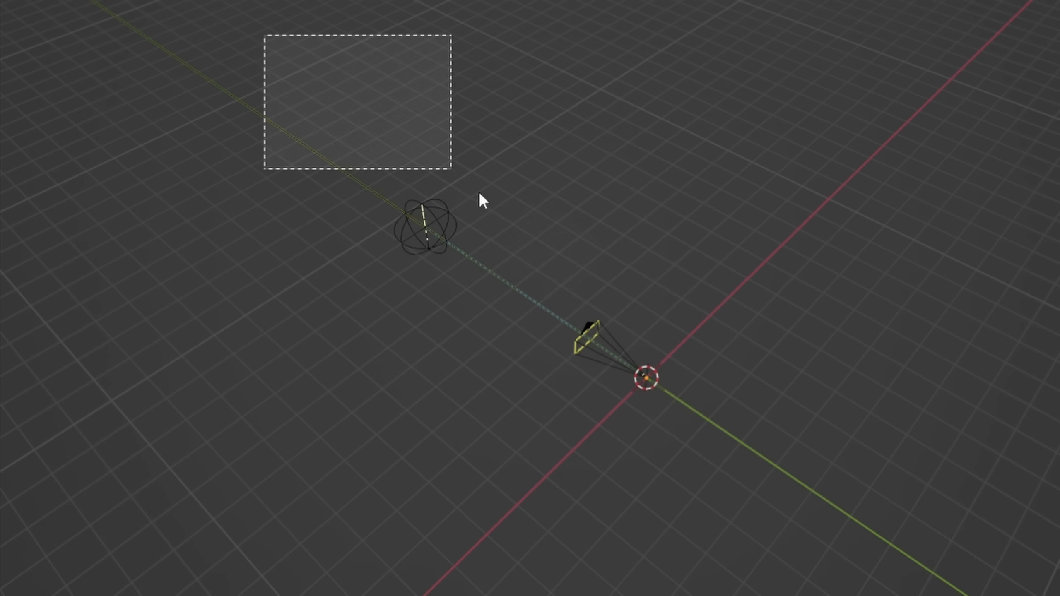
Move the camera and both empties into a new collection named Rigged Camera, and open the Save As dialog.
key("a")
key("m")
left_click(755, 464)
type("Rigged Camera")
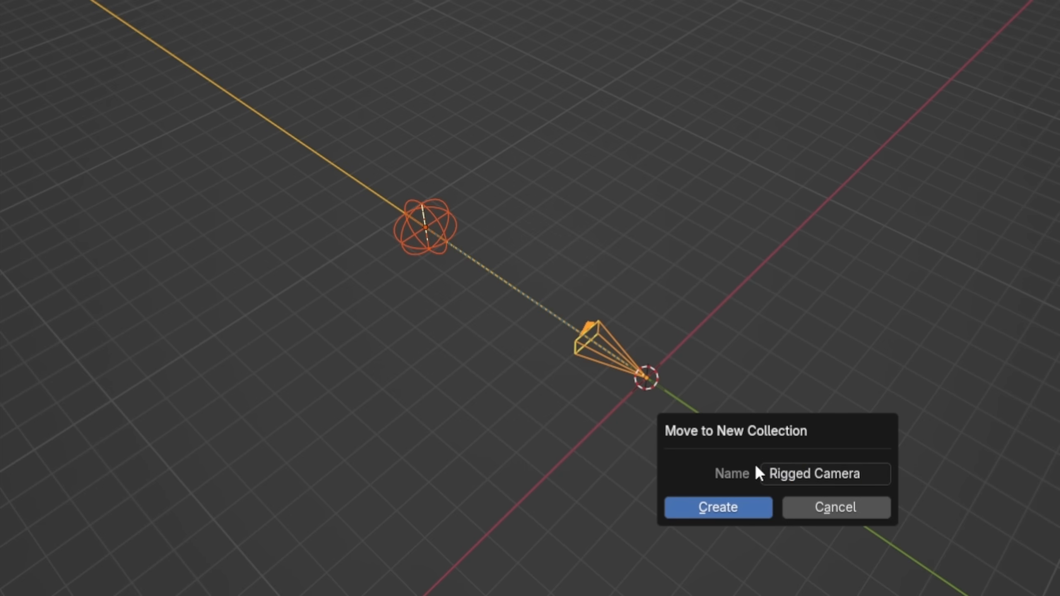
key("Return")
key("ctrl+shift+s")
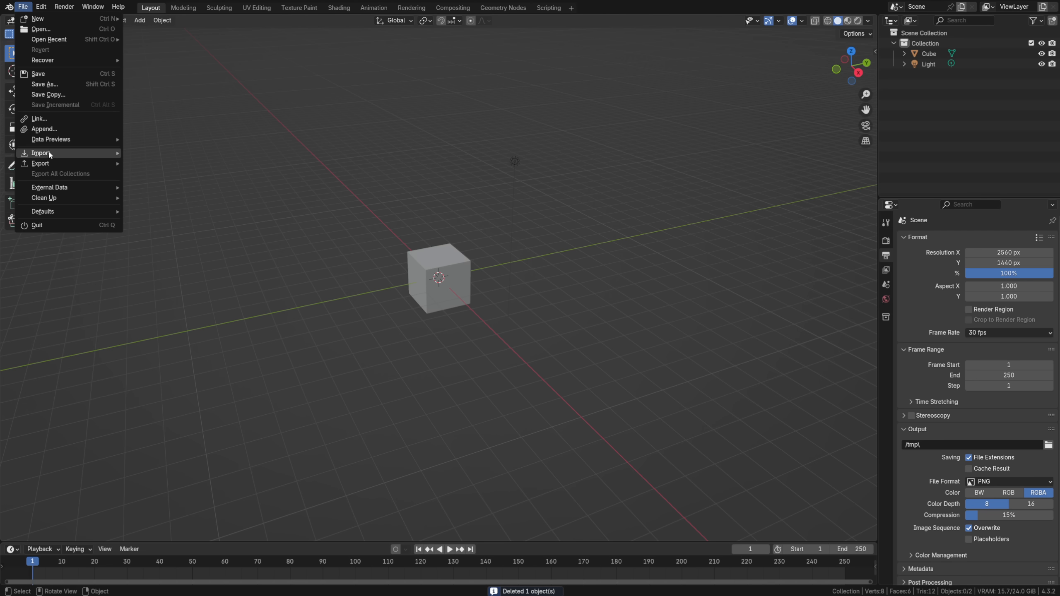
Append the CameraRig collection from the saved rig file to the new scene.
left_click(45, 131)
double_click(412, 210)
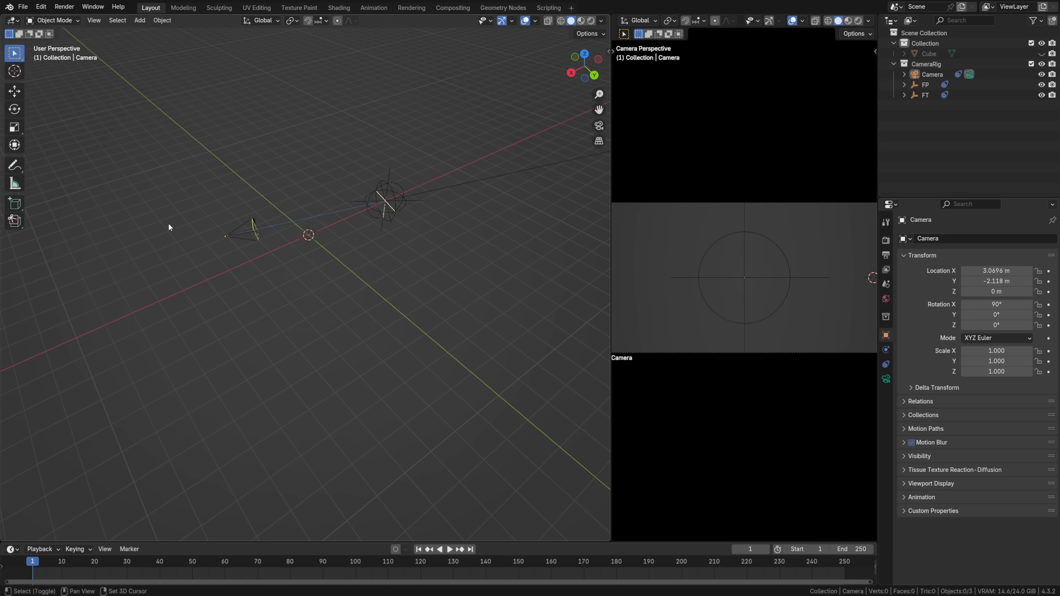
Add a Bézier circle at the world origin and scale it to 7.1.
key("shift+a")
mouse_move(167, 223)
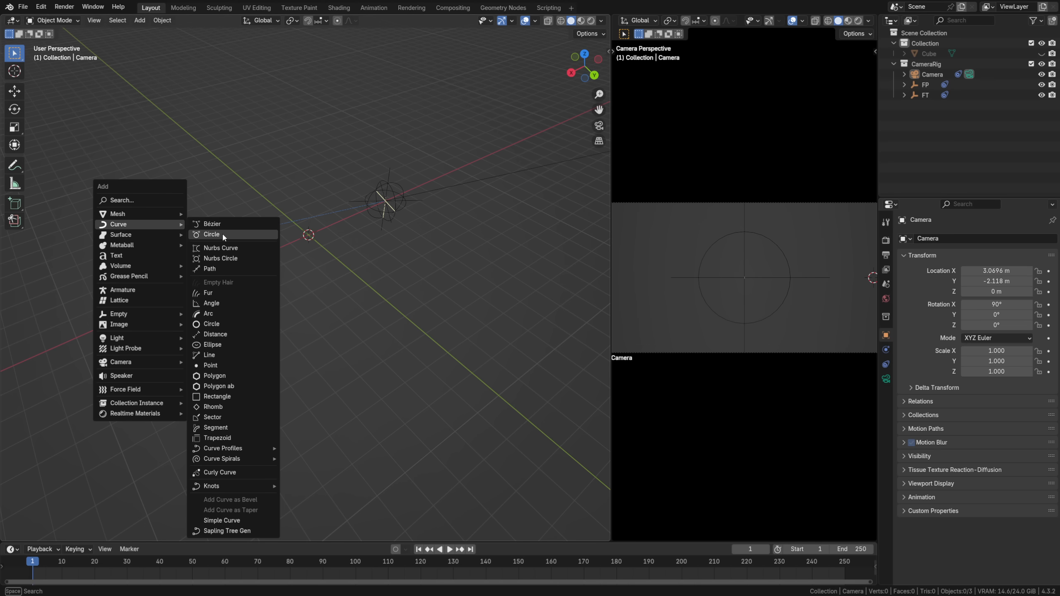
left_click(222, 232)
key("s")
left_click(358, 317, "ctrl")
Add a Follow Path constraint to the camera with the Bézier circle as target.
left_click(238, 221)
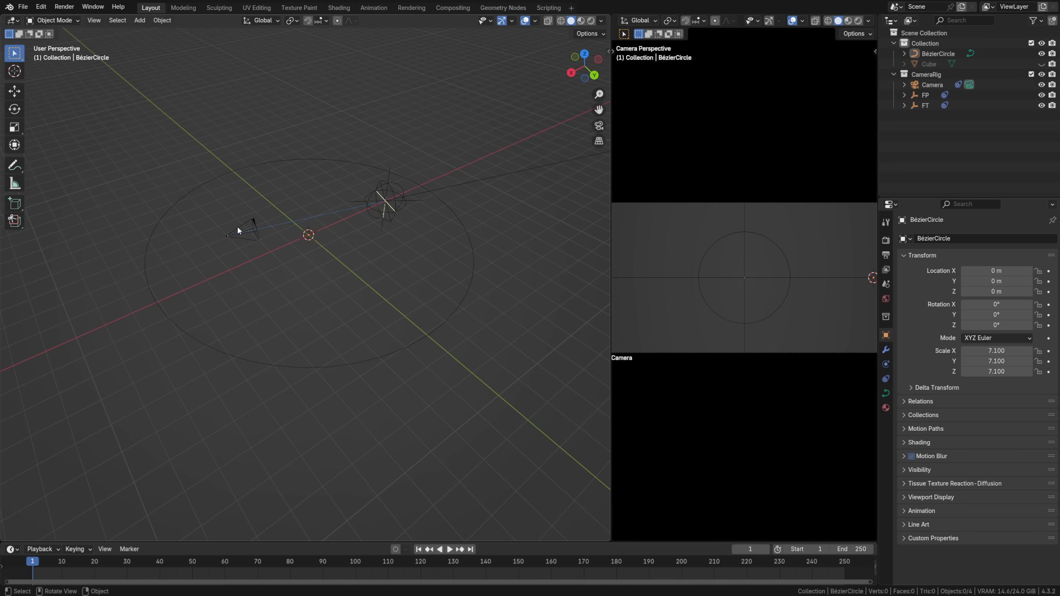
left_click(239, 230)
left_click(886, 363)
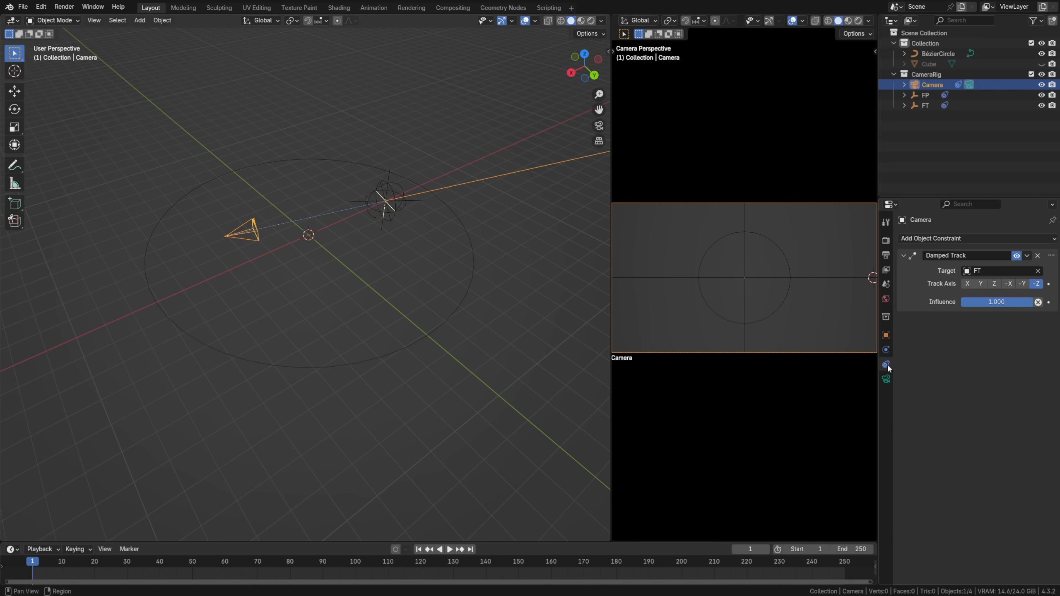
left_click(968, 235)
left_click(1025, 310)
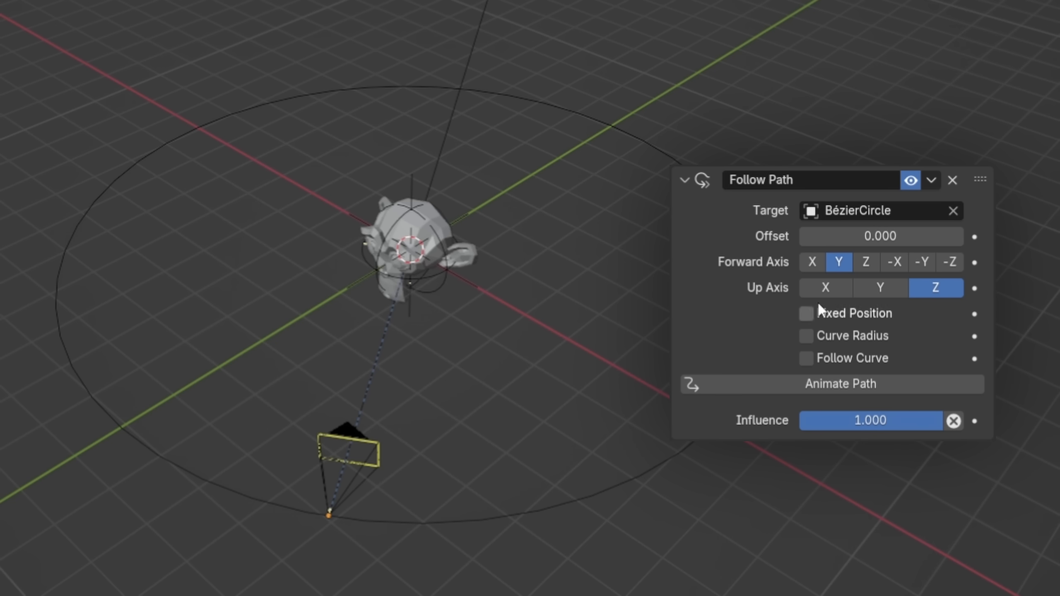
Try the different Forward Axis options of the camera's Follow Path constraint and finish on Y.
left_click(810, 264)
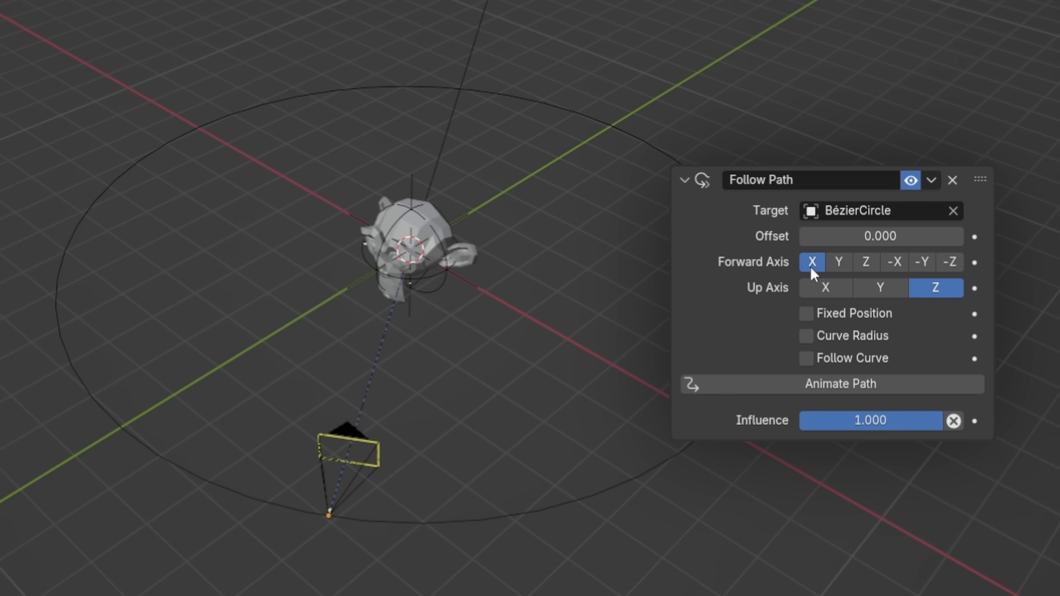
left_click(839, 262)
left_click(866, 263)
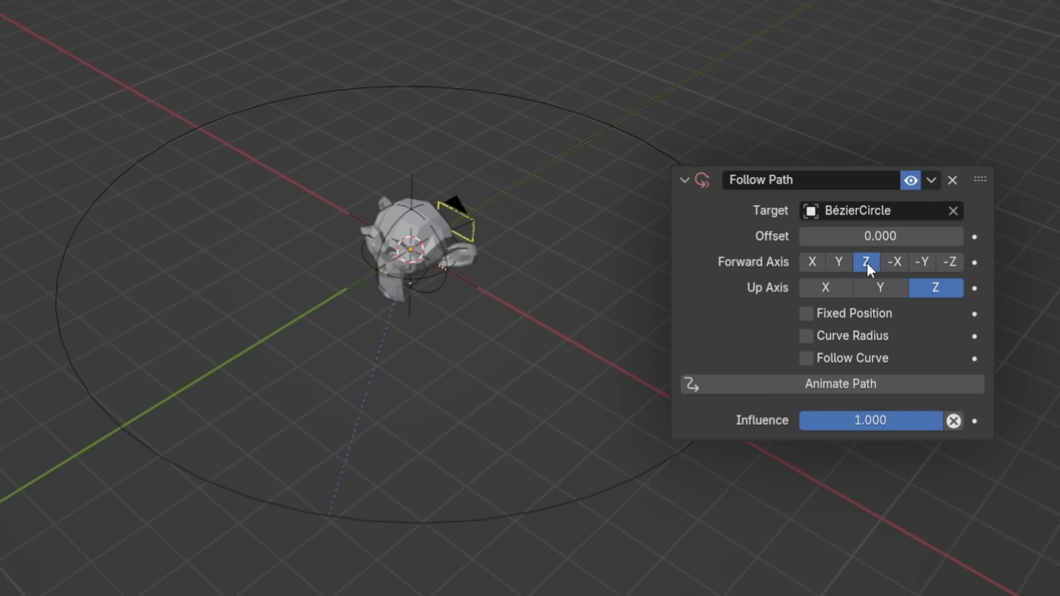
left_click(893, 264)
left_click(921, 262)
left_click(950, 262)
left_click(839, 262)
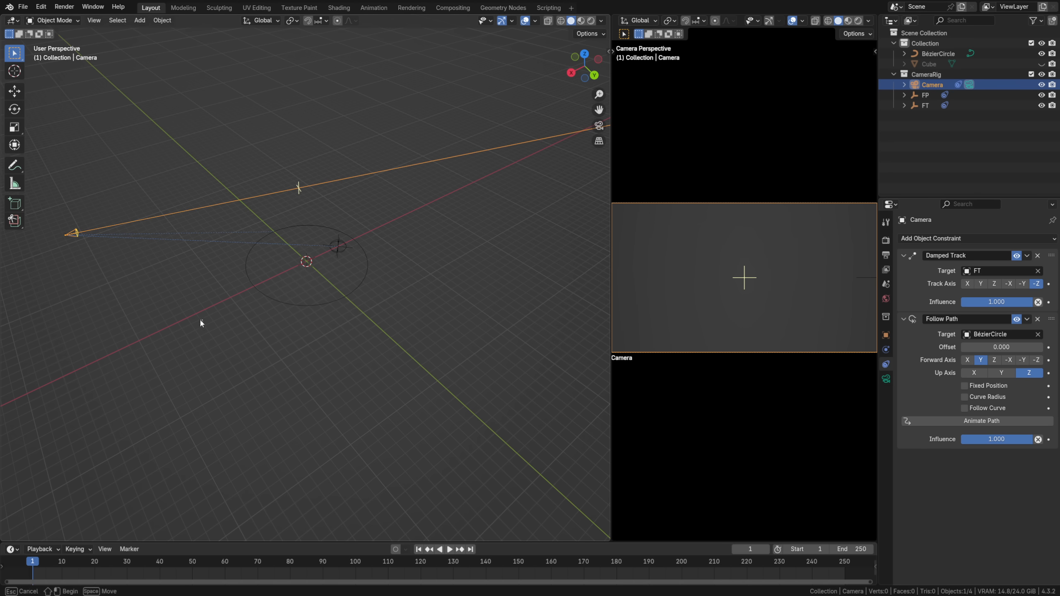
Clear the camera's location offset so that it sits on the Bézier circle.
left_click(886, 335)
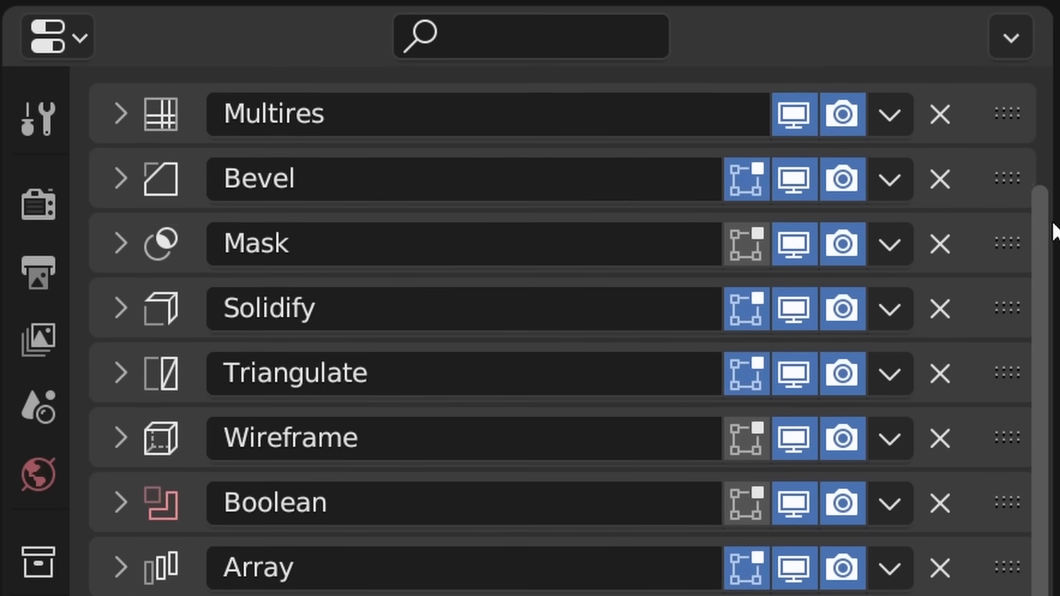
scroll(542, 330, "down", 5)
scroll(542, 330, "down", 6)
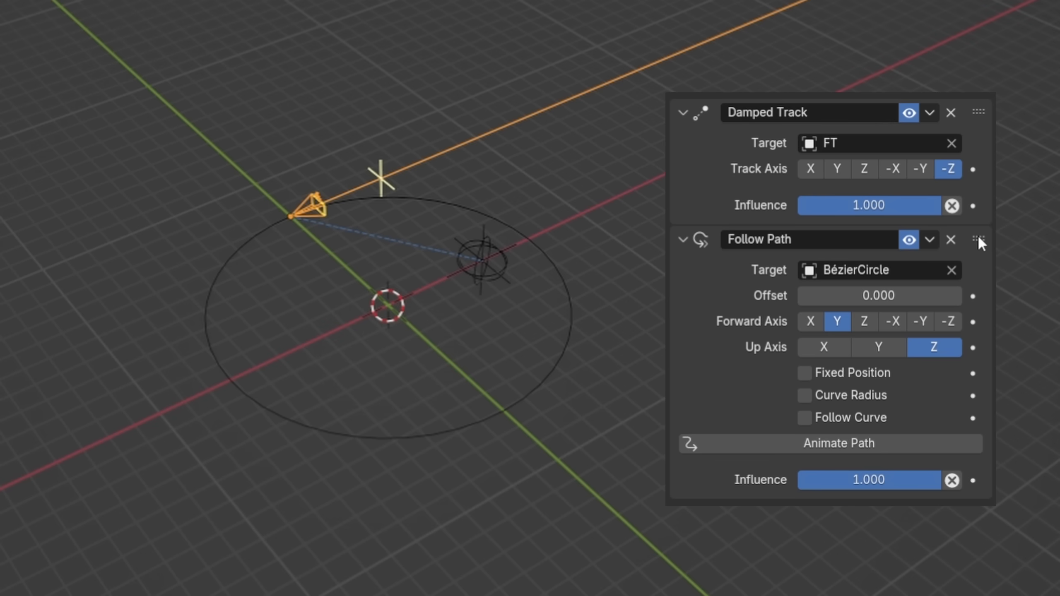
Move the Follow Path constraint above Damped Track in the camera's constraint stack.
left_click_drag(977, 237, 977, 95)
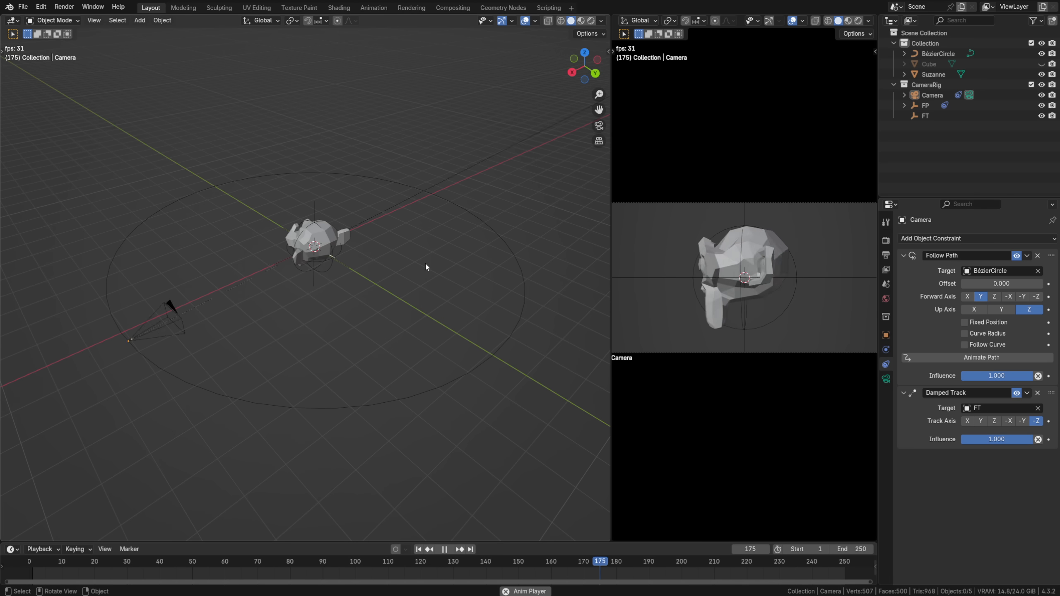
Adjust the Path Animation length of the Bézier circle, finishing at 250 frames.
left_click(426, 190)
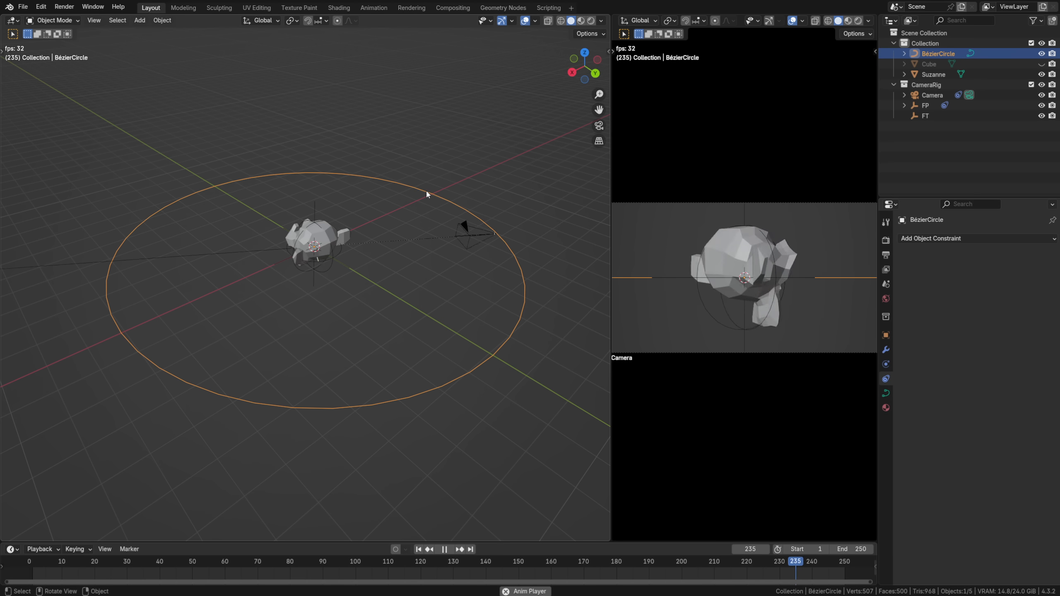
left_click(887, 393)
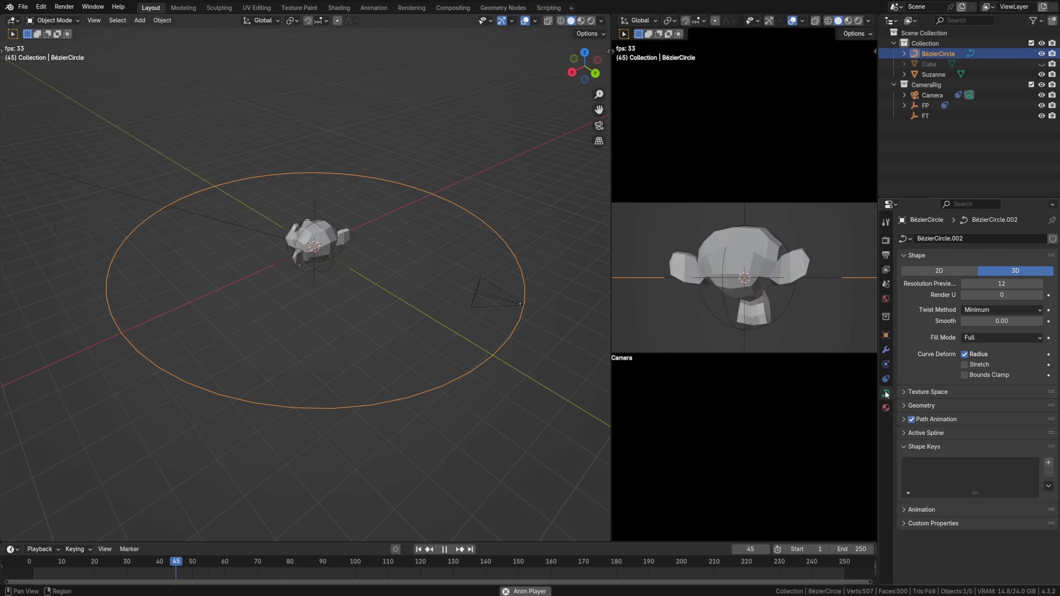
left_click(903, 419)
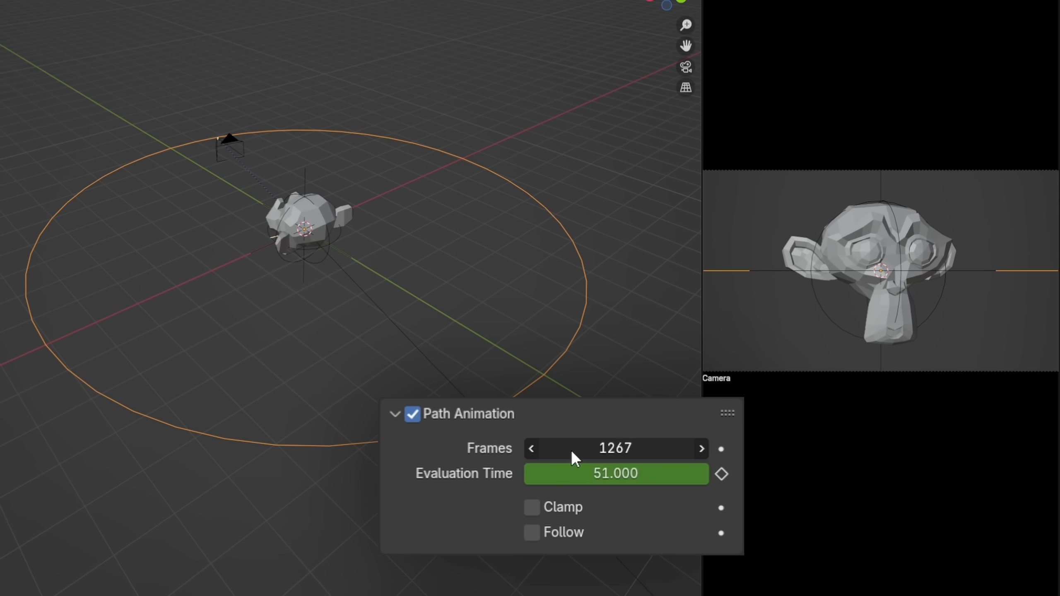
left_click_drag(631, 458, 557, 458)
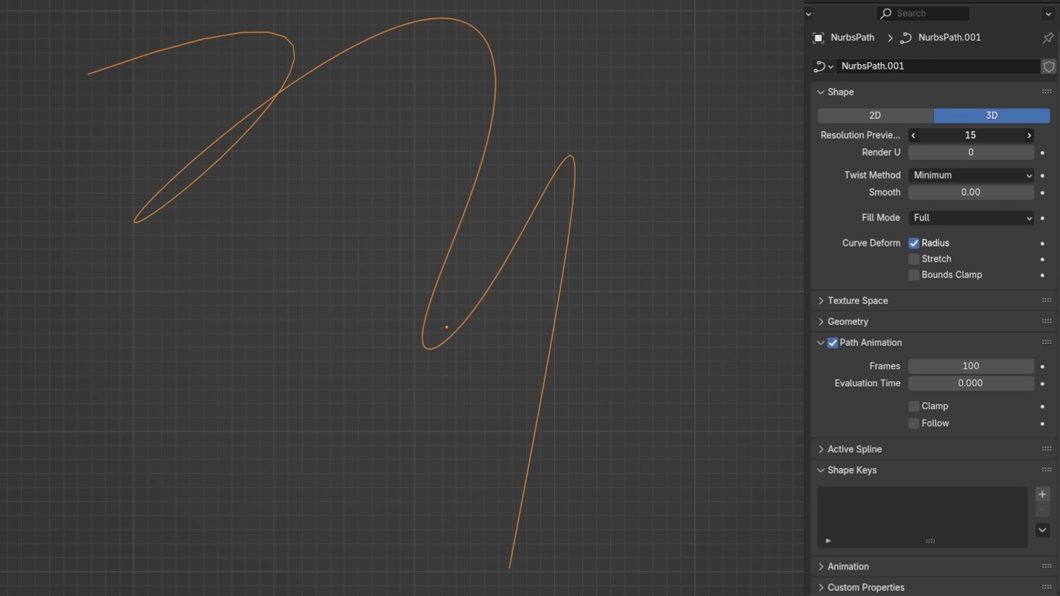
Try different preview resolutions on the NURBS path and the Bézier circle, finishing with a smooth circle.
left_click_drag(971, 135, 931, 135)
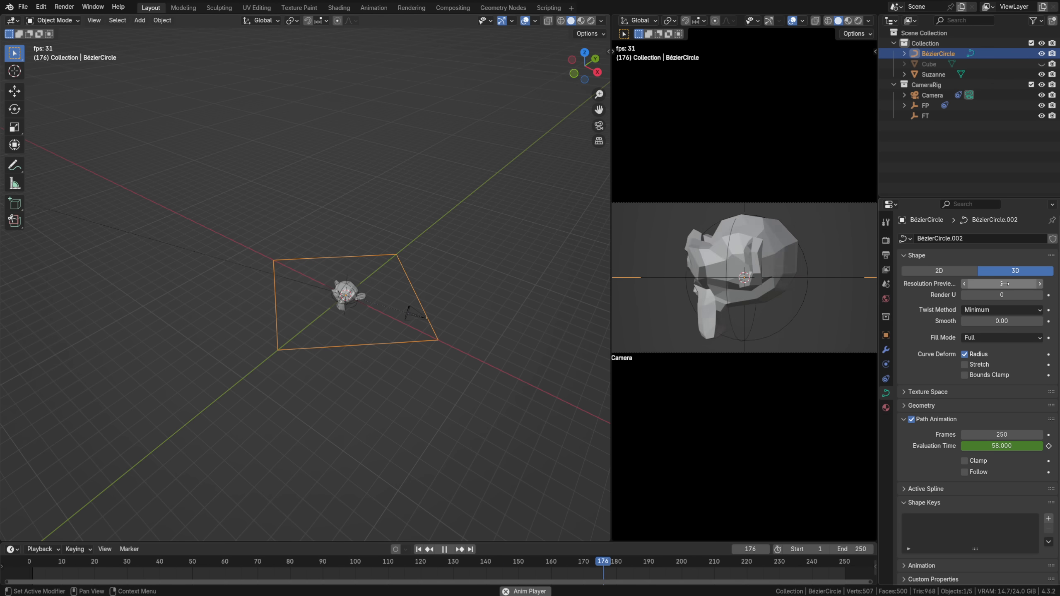
left_click_drag(985, 283, 1000, 284)
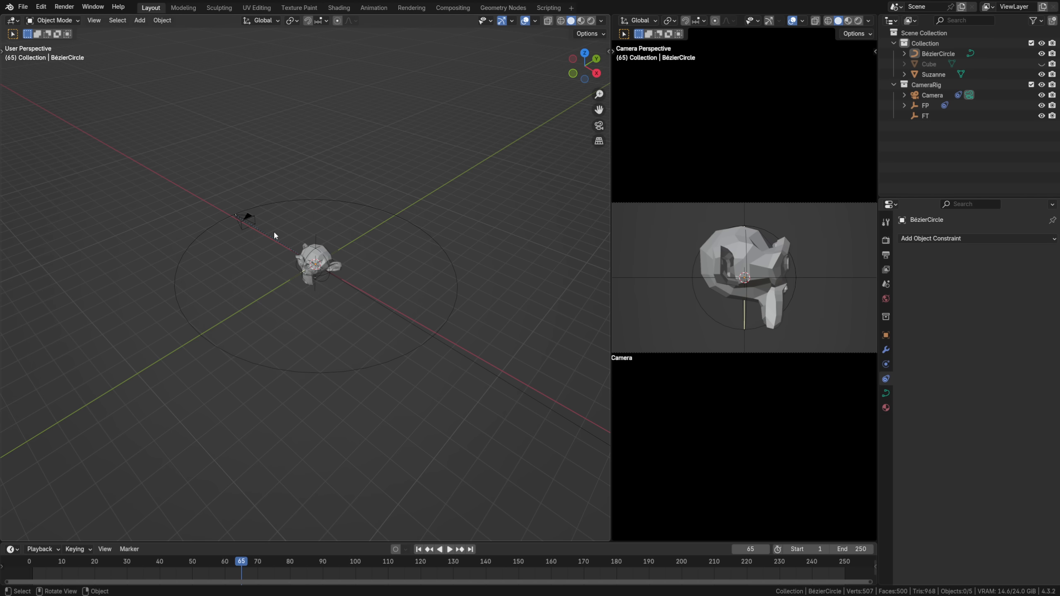
Enable Follow Curve in the camera's Follow Path constraint and play the animation.
left_click(251, 219)
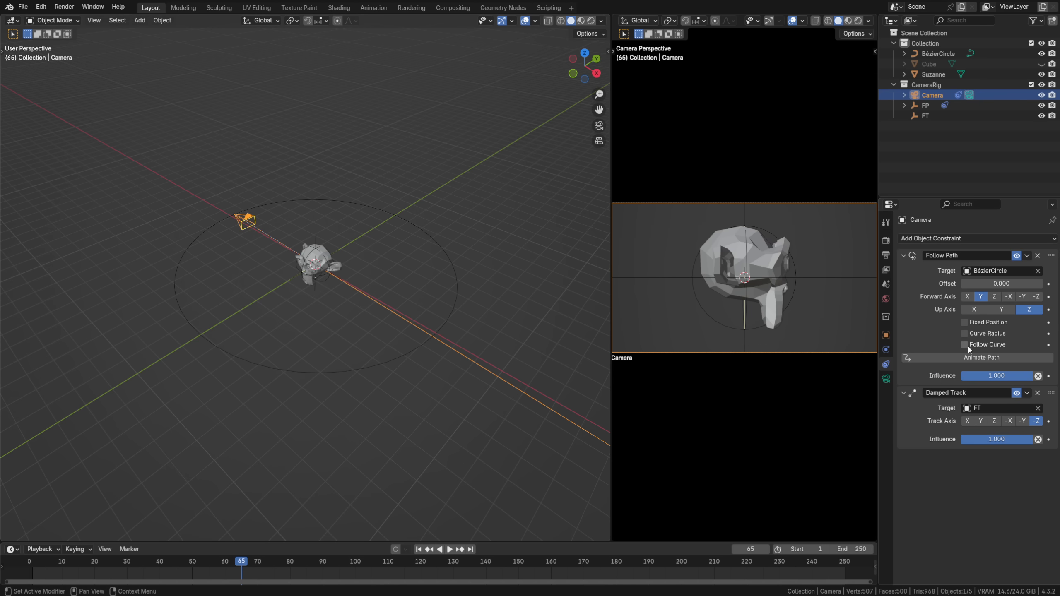
left_click(399, 235)
key("space")
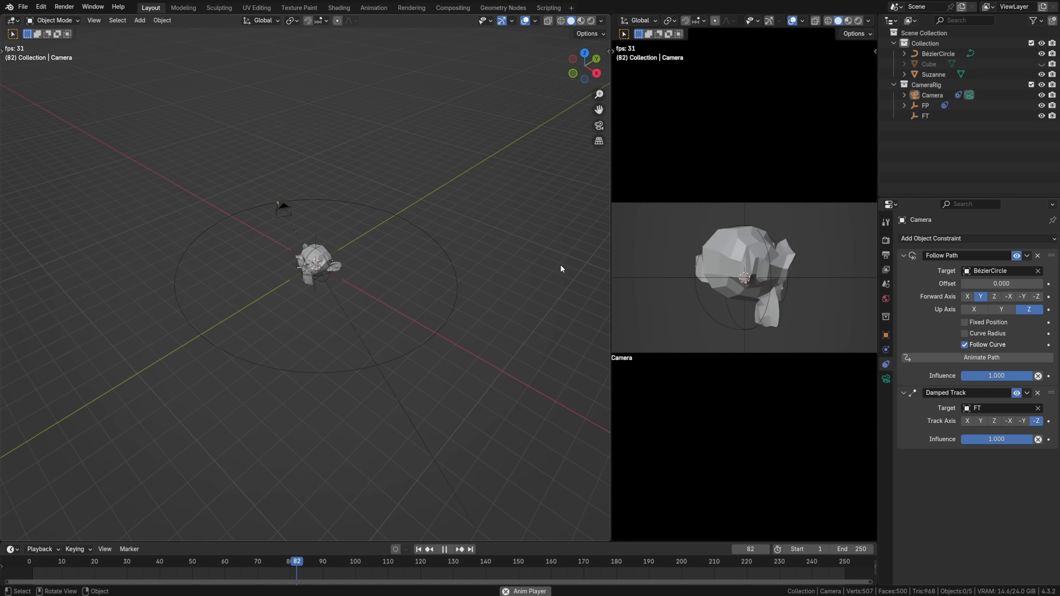